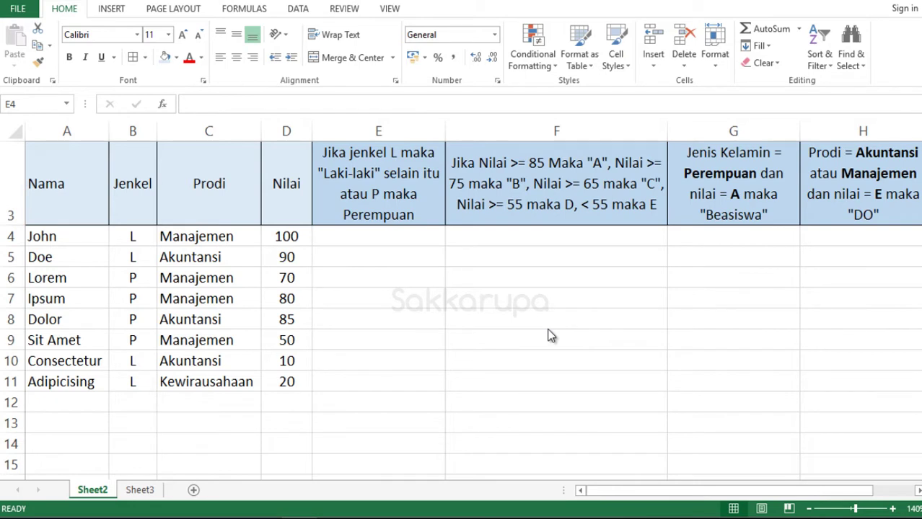
- Start the formula =IF(B4="L" in cell E4, testing whether B4's Jenkel code is L
click(395, 198)
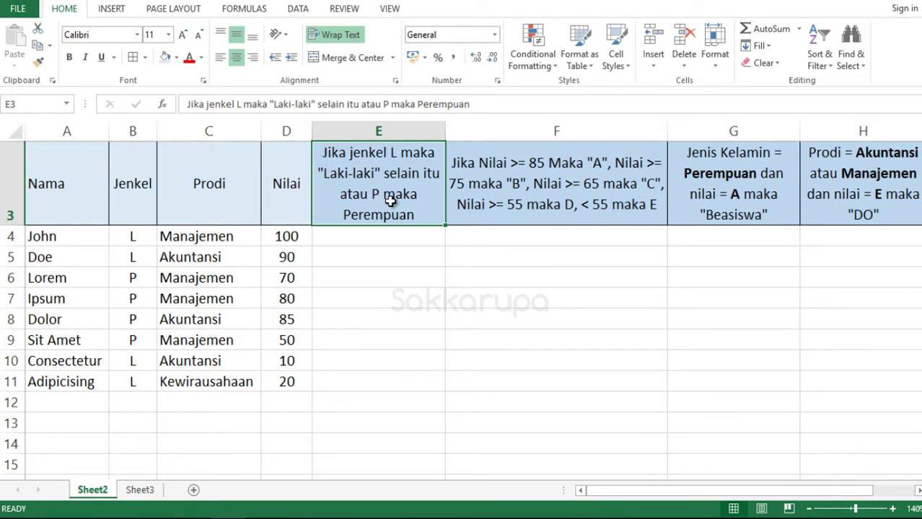
click(404, 236)
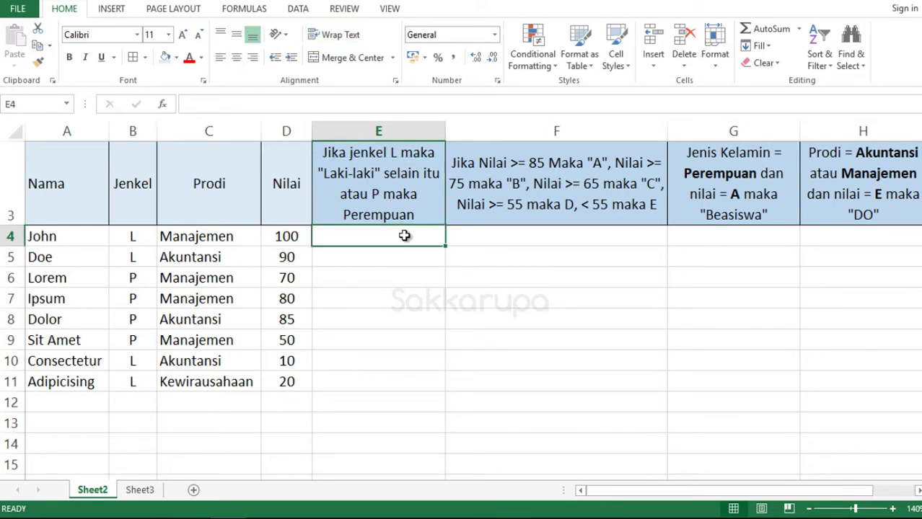
text(=)
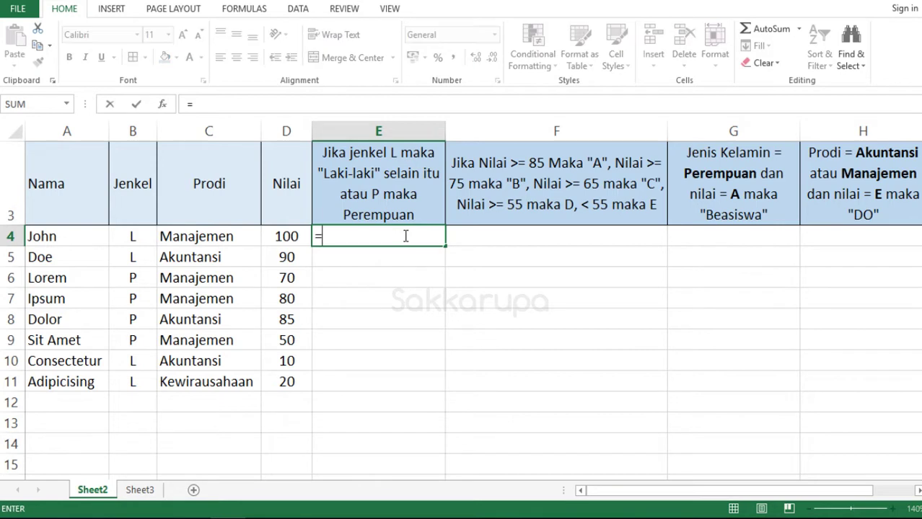
text(if)
key(Tab)
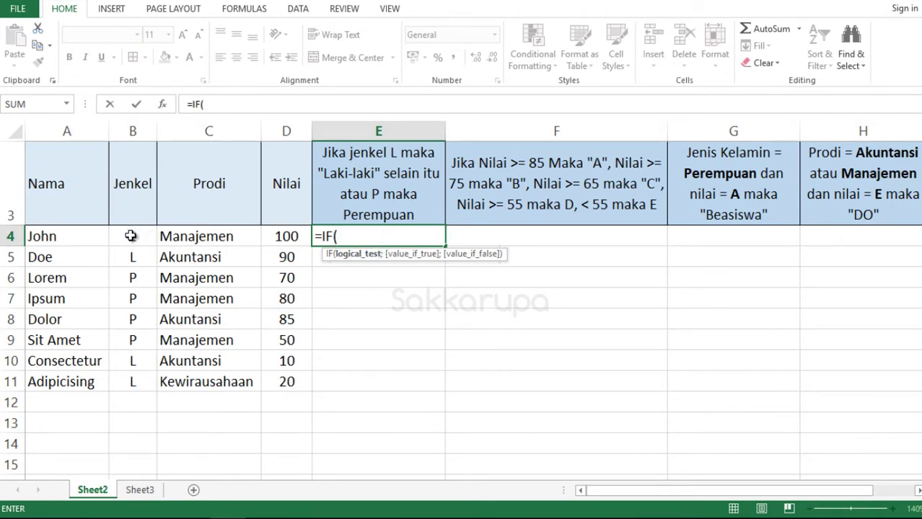
click(131, 236)
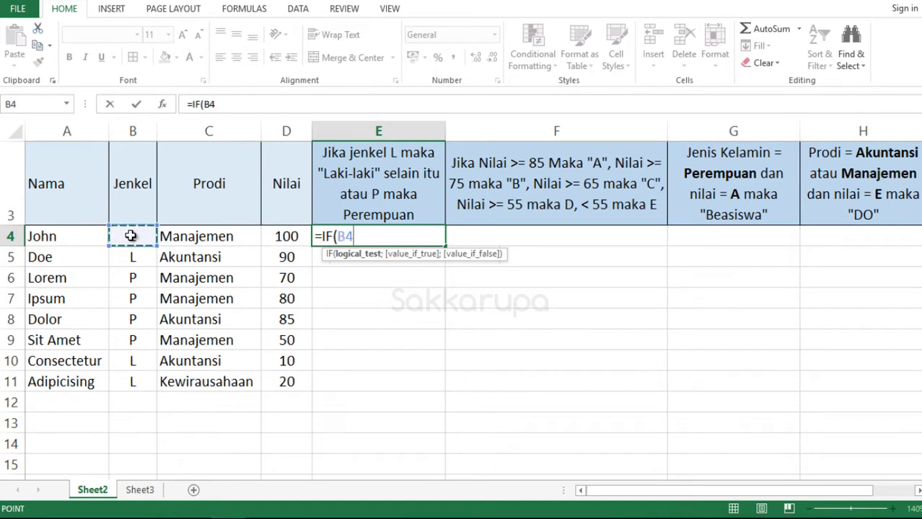
text(=")
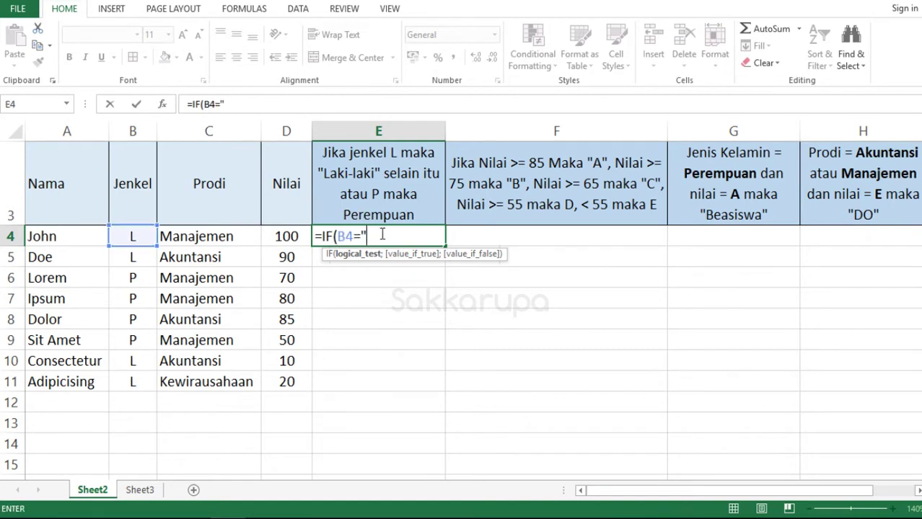
text(L")
text(;)
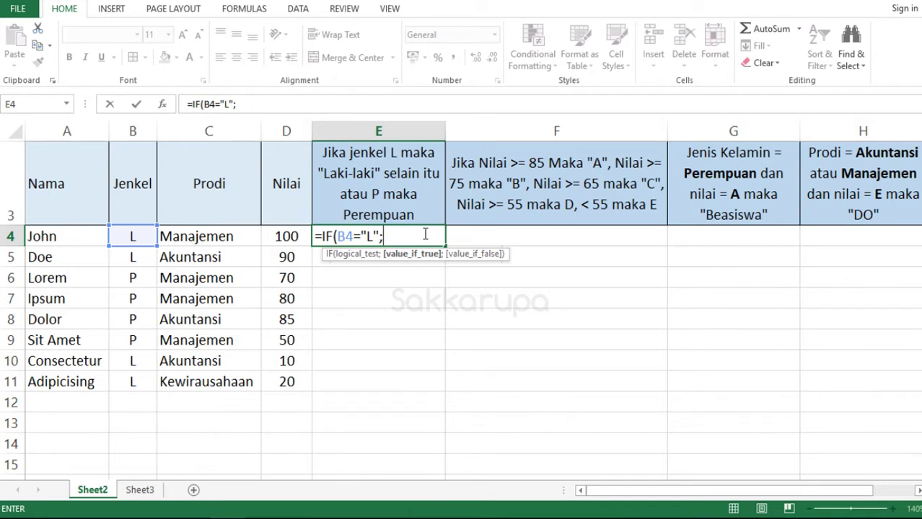
key(BackSpace)
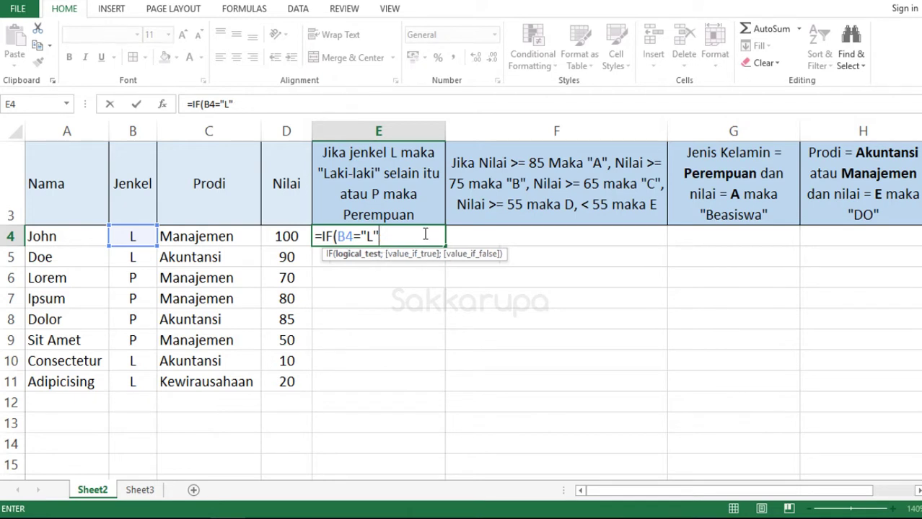
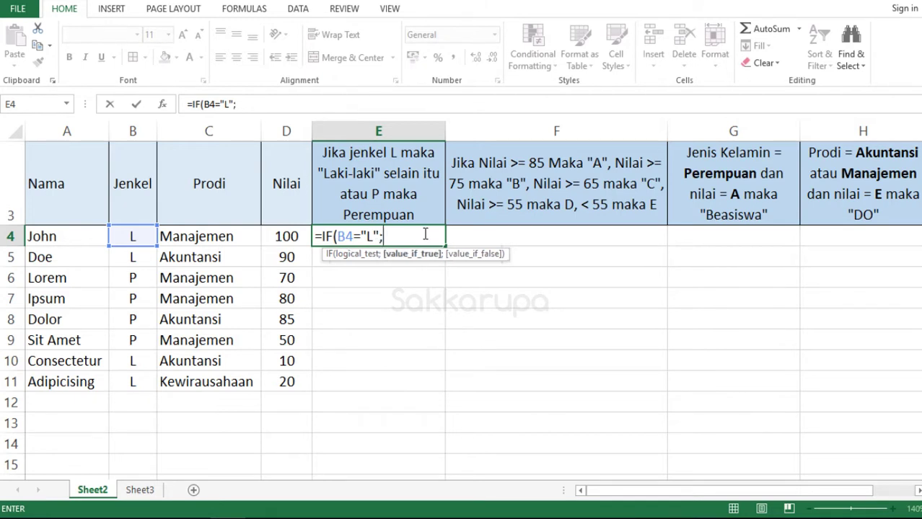
- Complete E4 as =IF(B4="L";"Laki-laki";"Perempuan") and commit it
key(BackSpace)
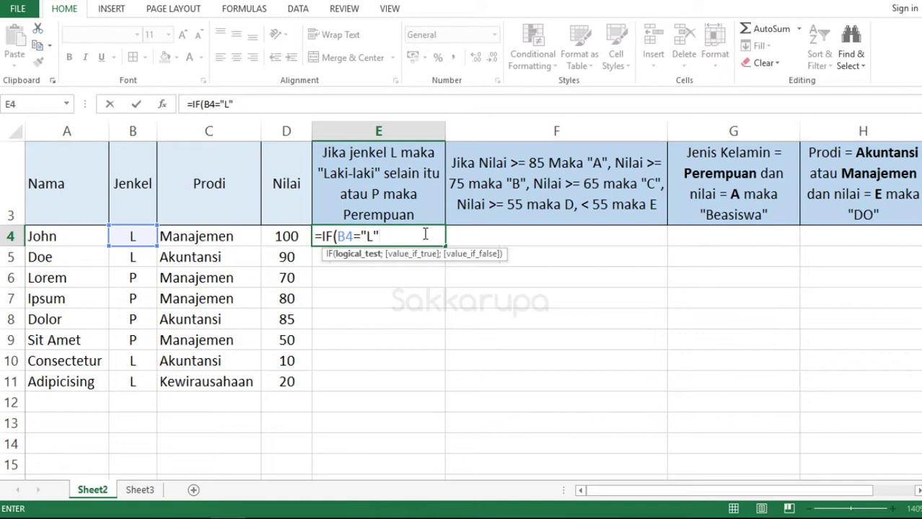
text(;)
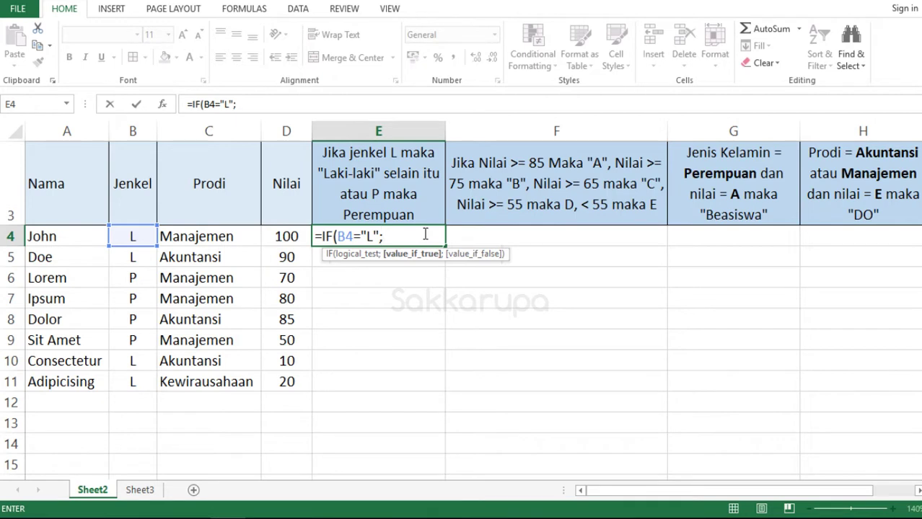
text(")
text(Laki-la)
text(ki")
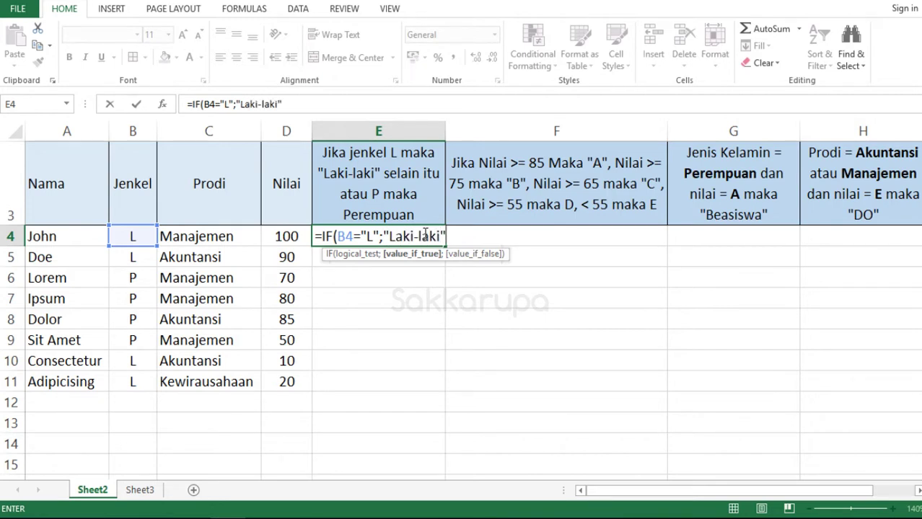
text(;)
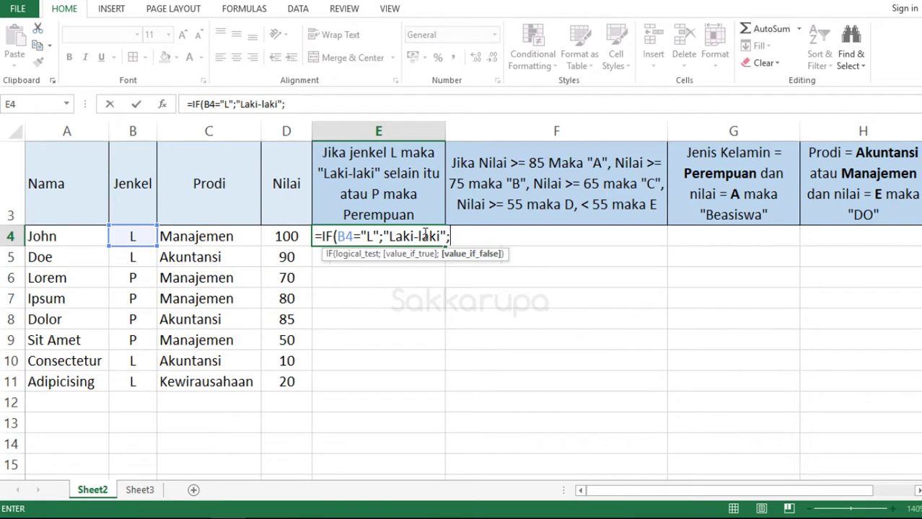
text(")
text(Perempuan)
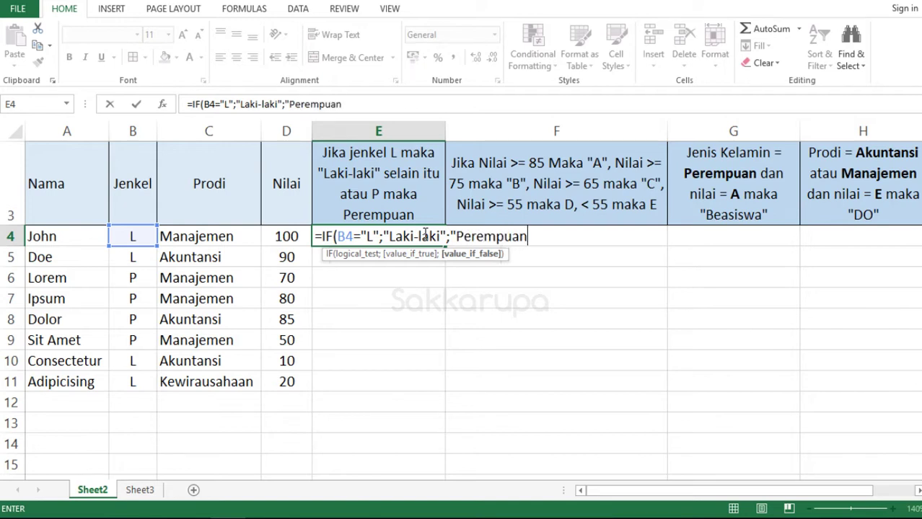
text("))
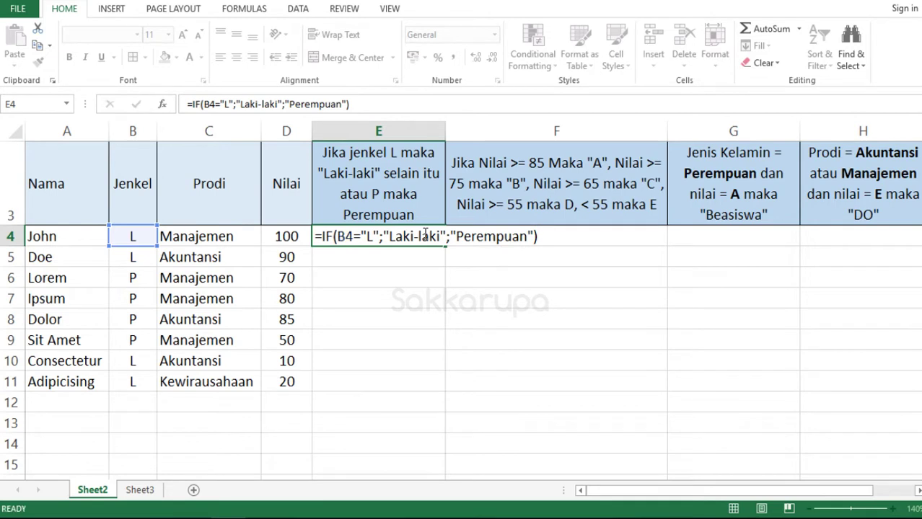
key(Return)
- Fill the gender formula from E4 down to E11 and check the L and P rows against it
click(424, 233)
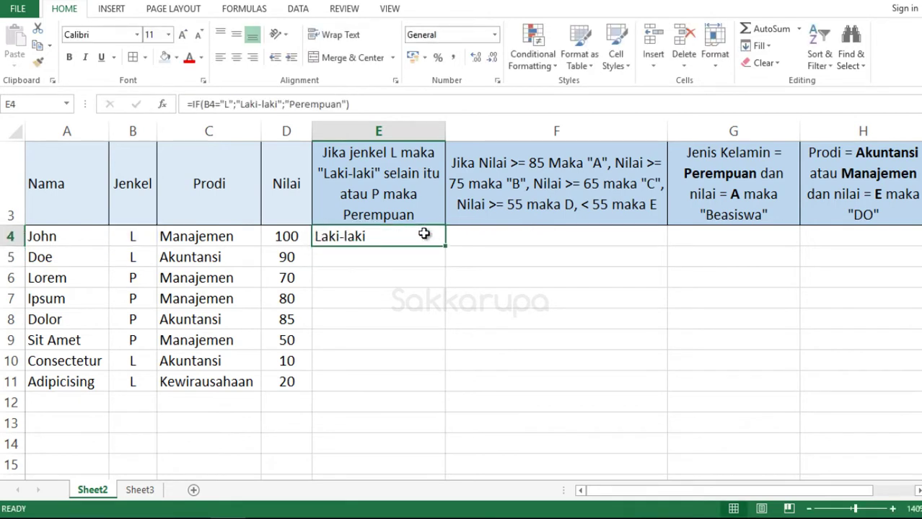
double_click(445, 246)
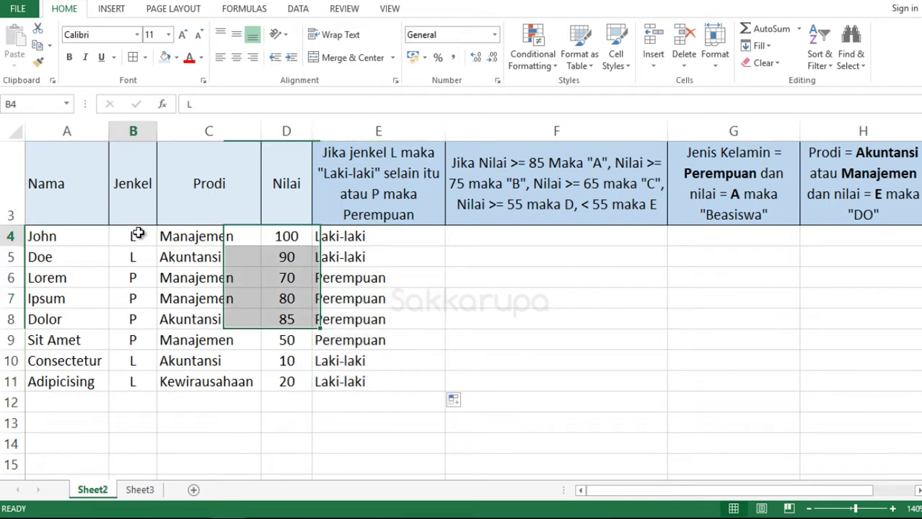
drag(133, 238, 347, 257)
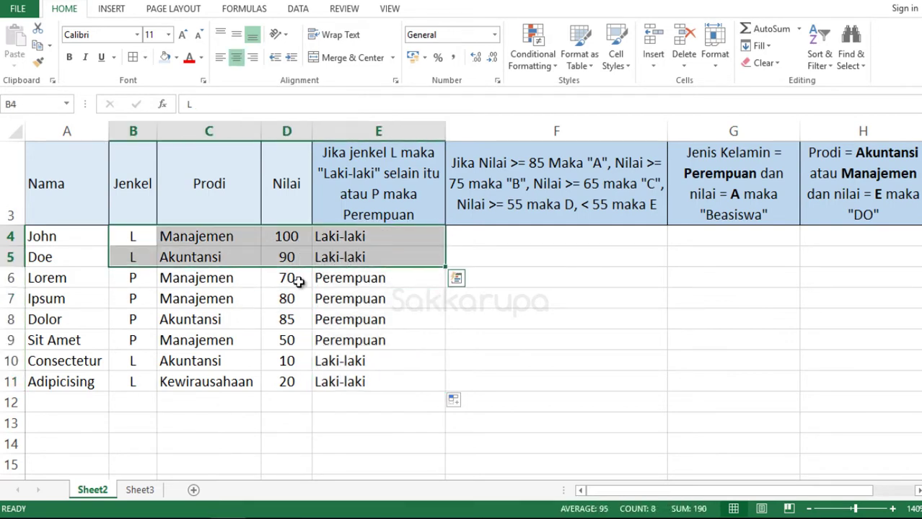
drag(133, 278, 361, 336)
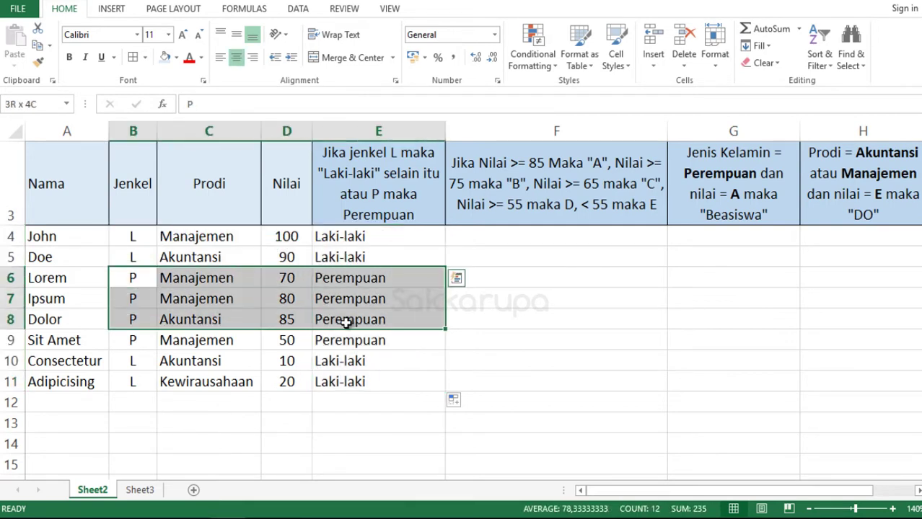
click(133, 337)
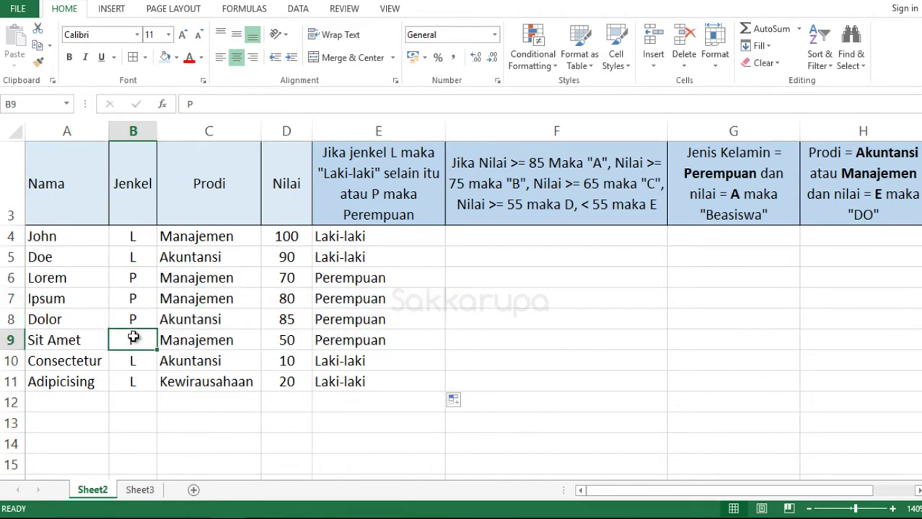
click(361, 324)
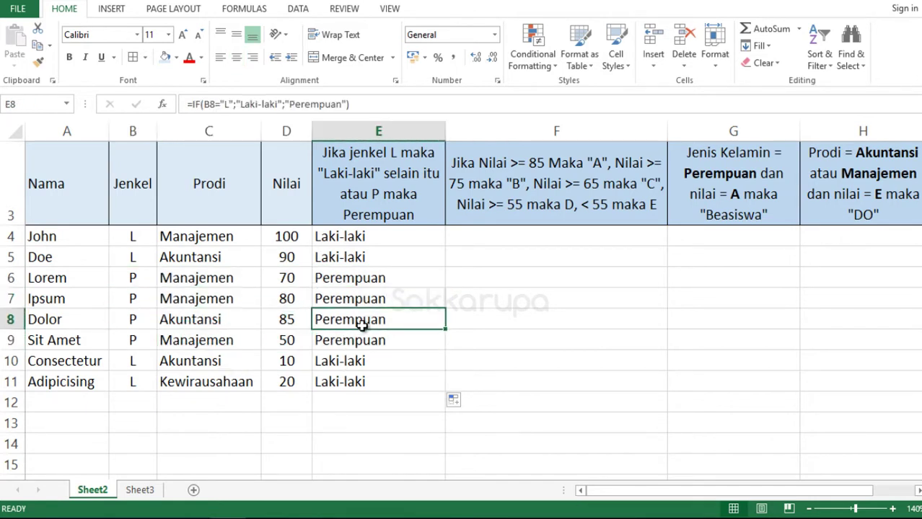
click(385, 238)
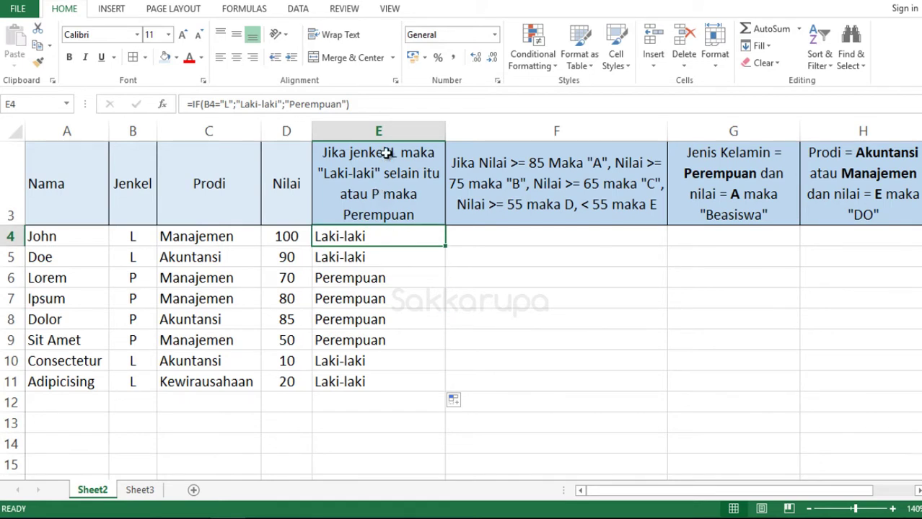
drag(376, 233, 383, 238)
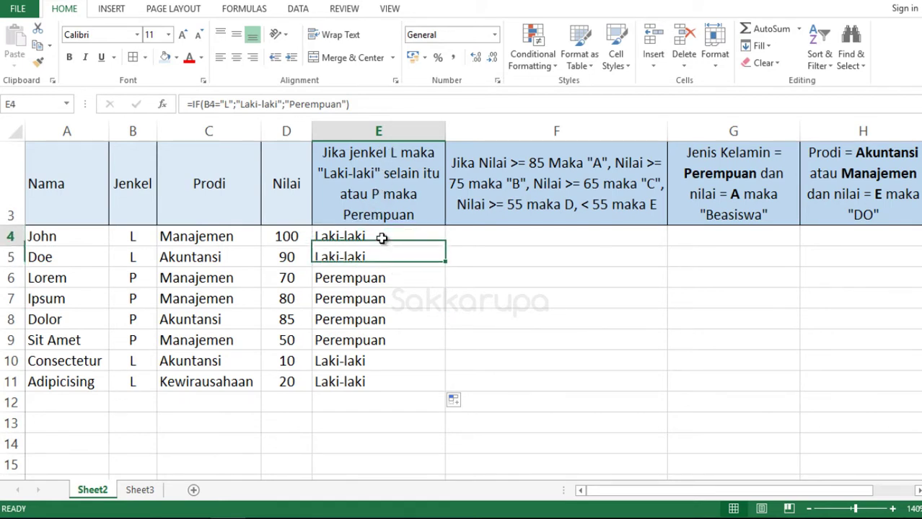
click(476, 195)
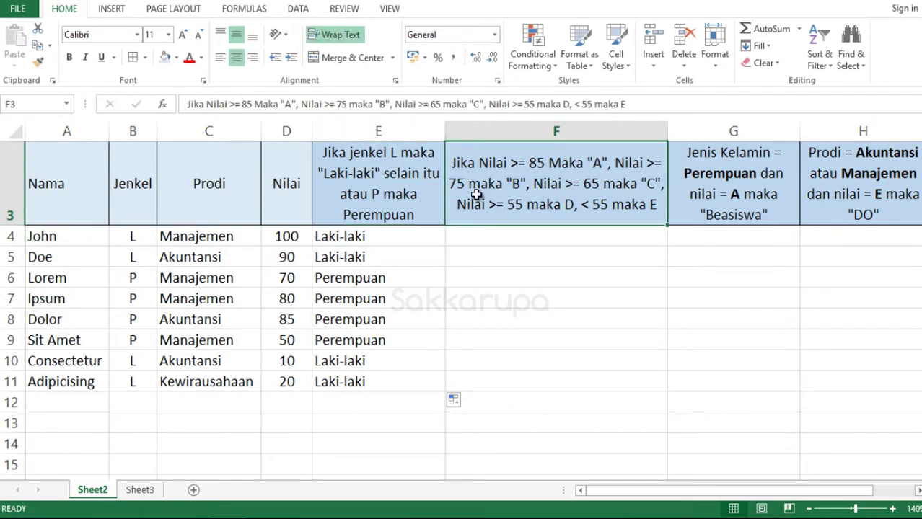
click(507, 234)
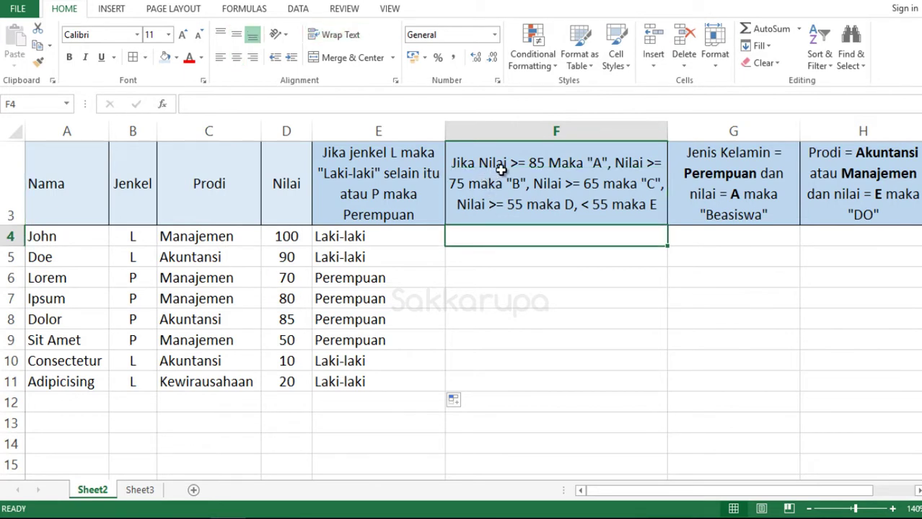
drag(296, 238, 294, 278)
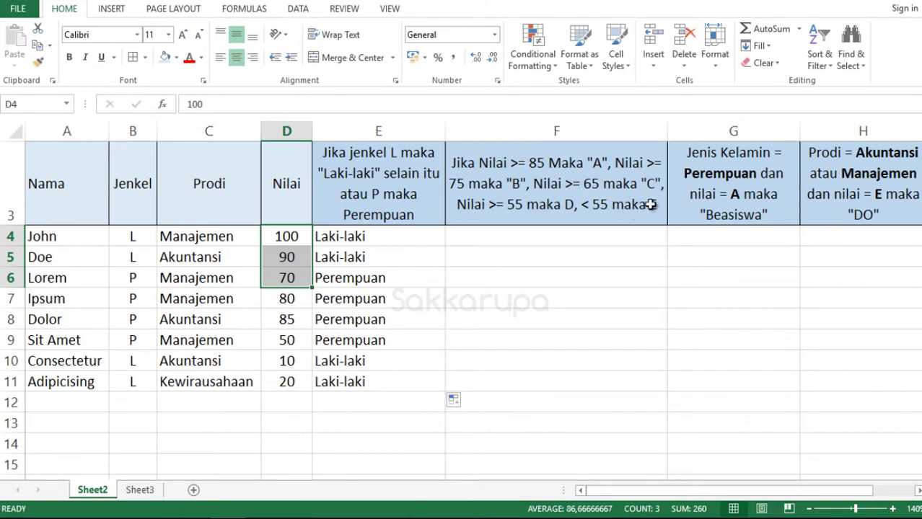
click(620, 233)
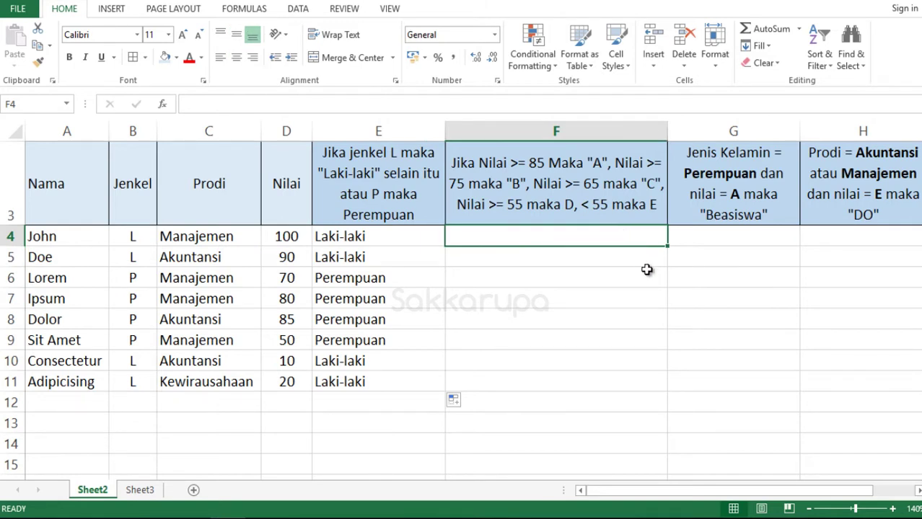
- Begin F4's grade formula as =IF(D4>=85;"A"; so scores of 85 or more get A
text(=i)
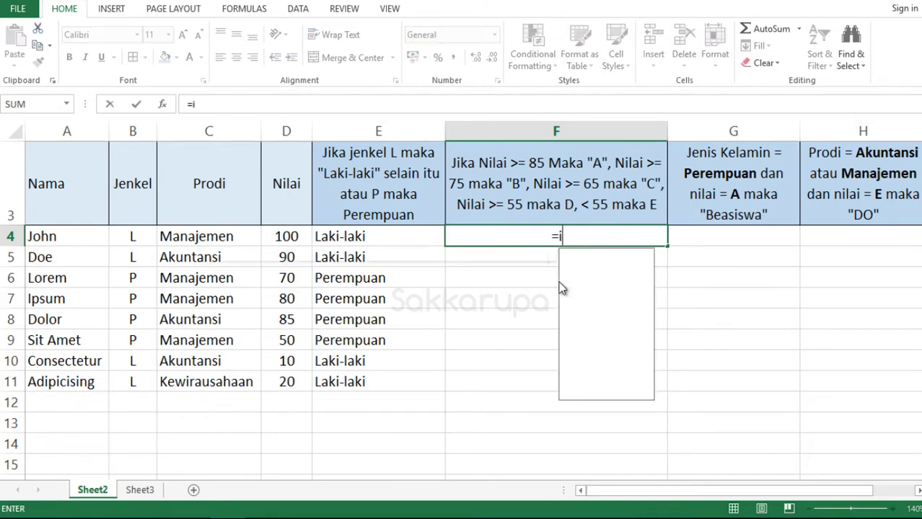
text(f)
key(Tab)
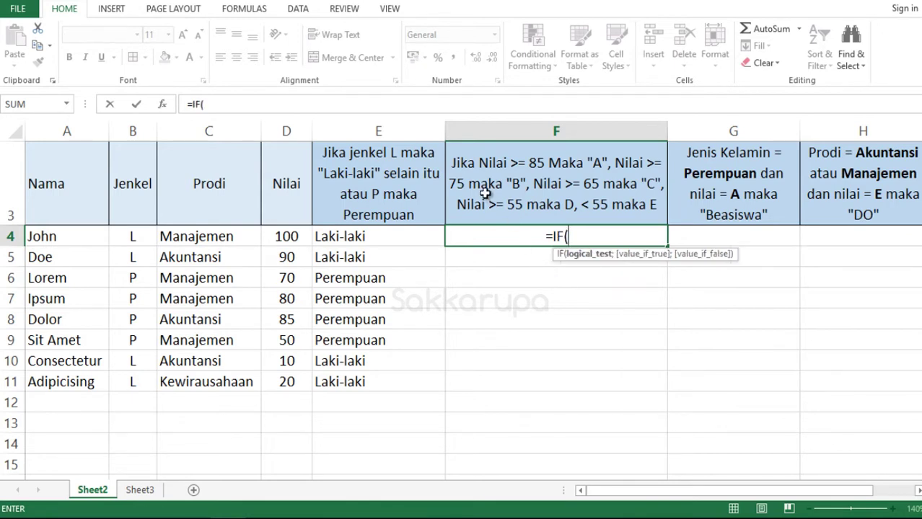
click(285, 237)
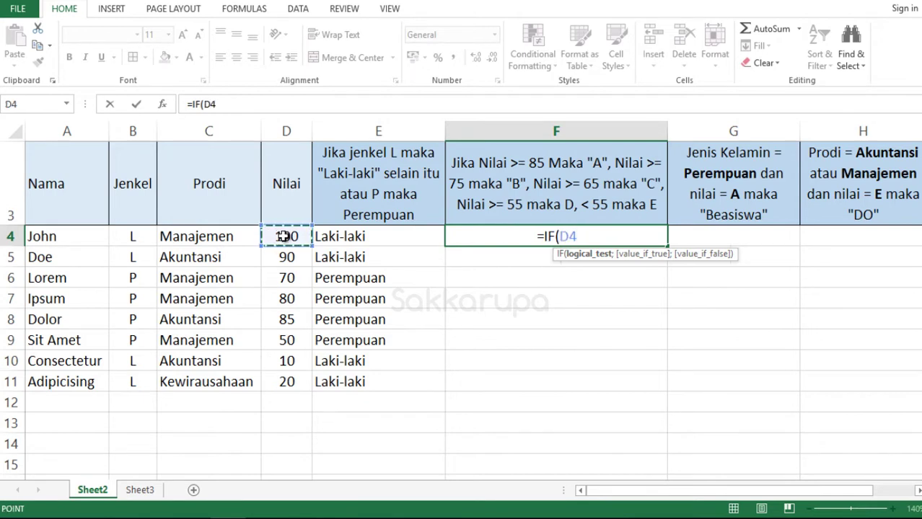
text(>)
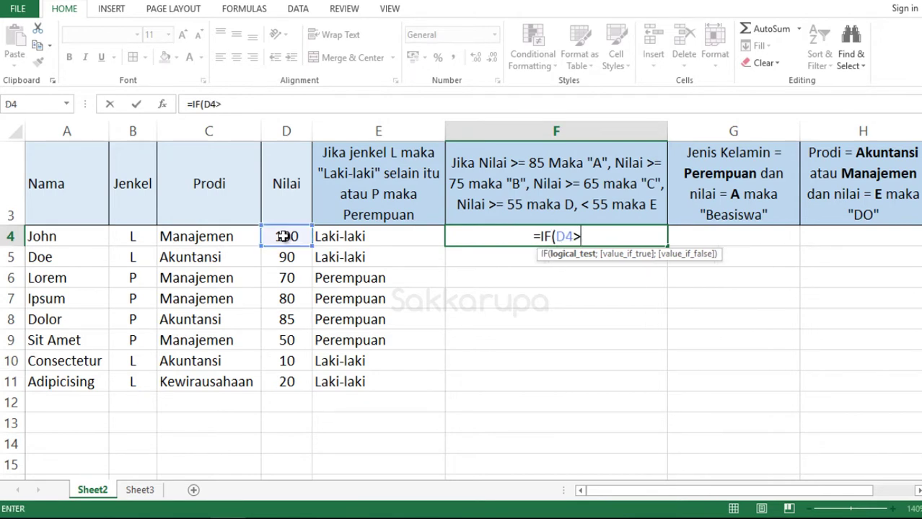
text(=85)
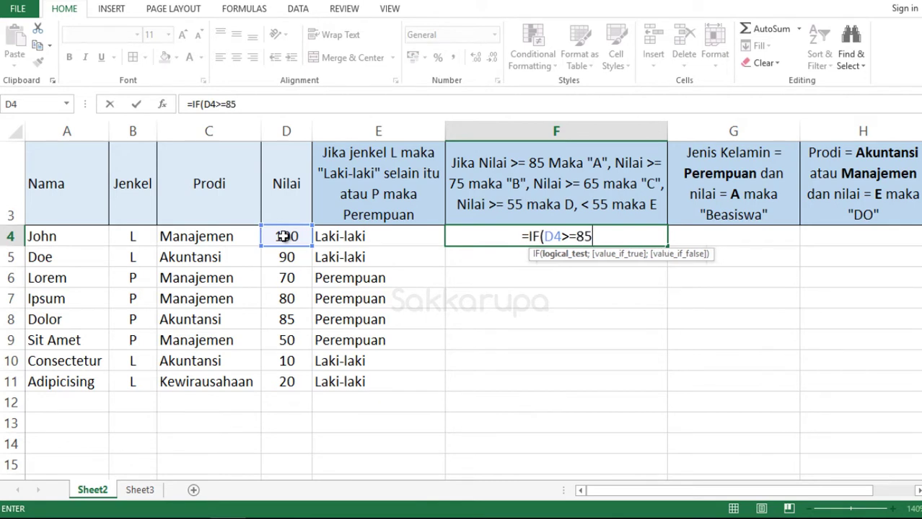
text(;)
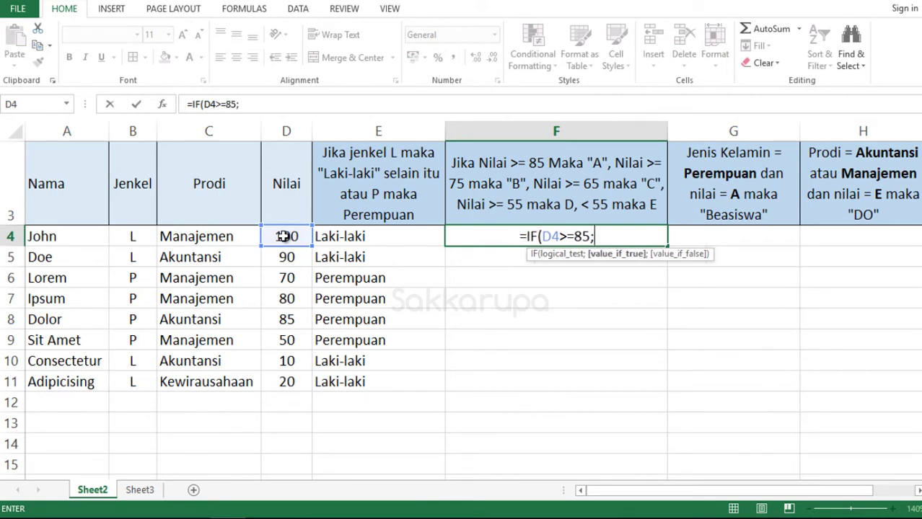
text(")
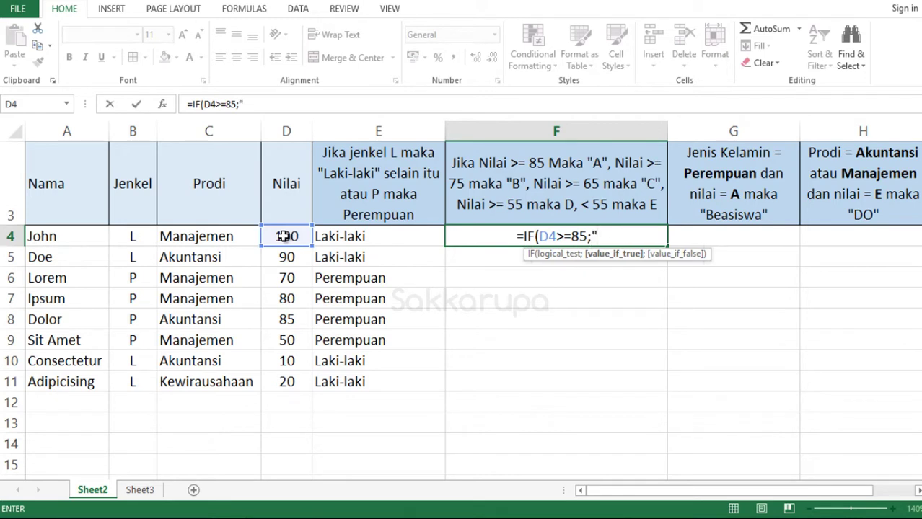
text(A")
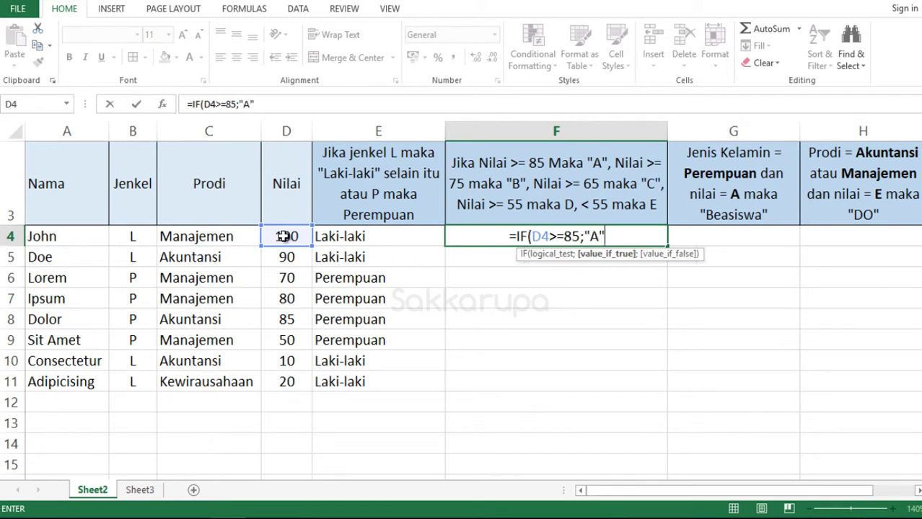
text(;)
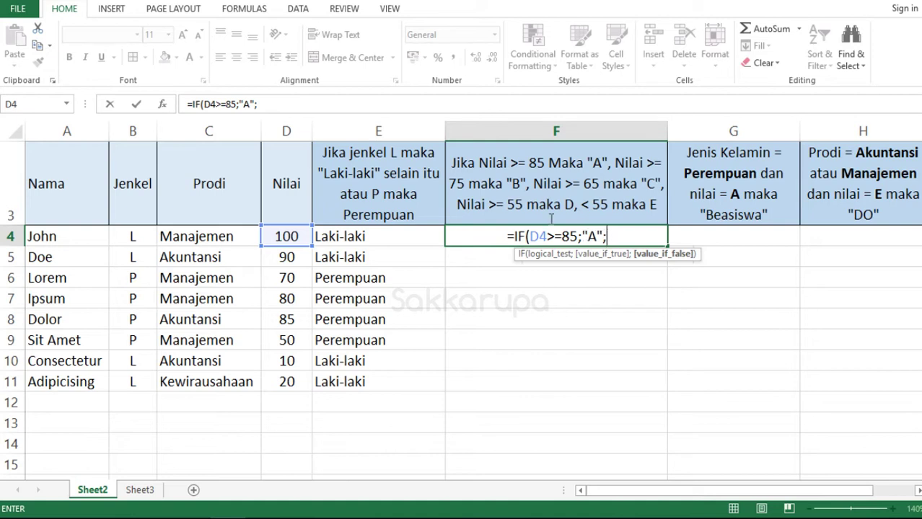
- Add nested IF tests on D4 giving B at >=85 and C at >=65
text(IF)
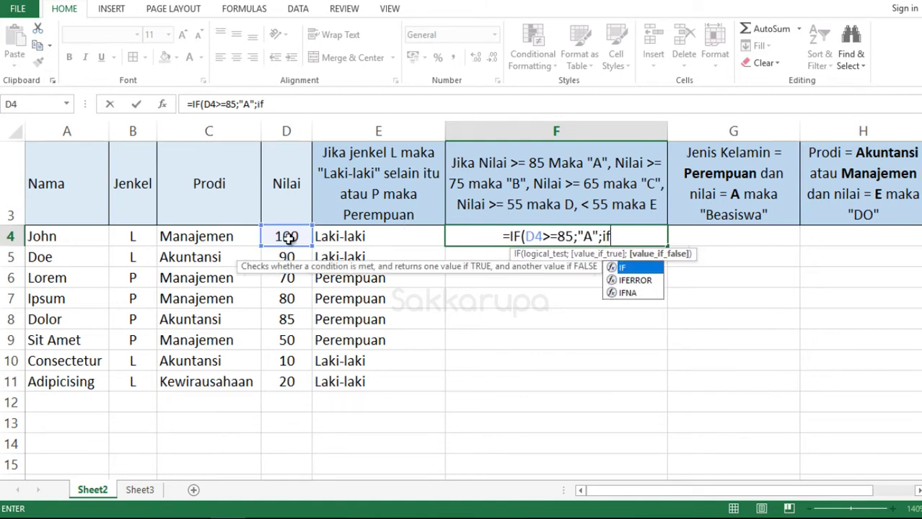
text(()
click(291, 231)
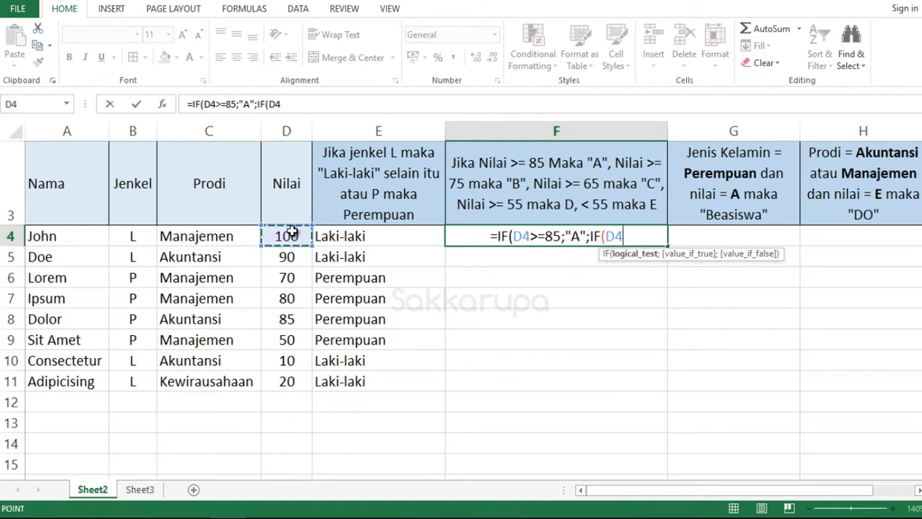
text(>)
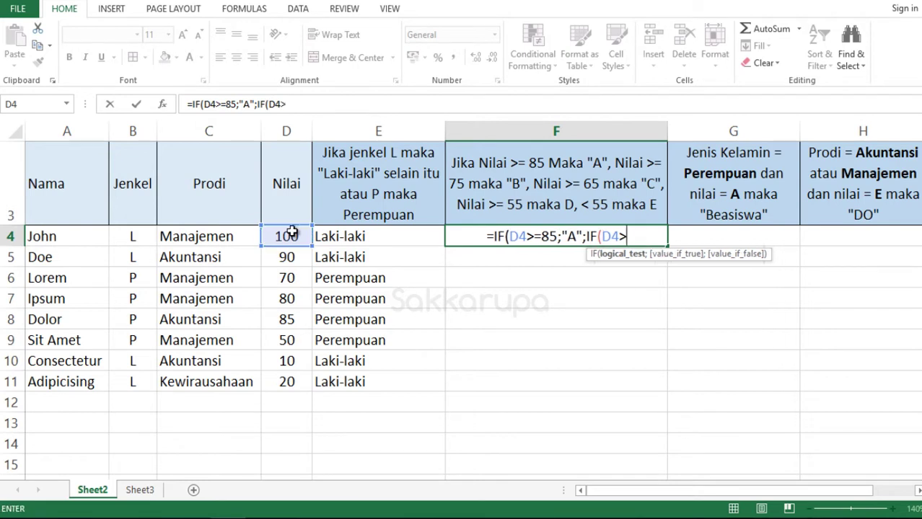
text(=)
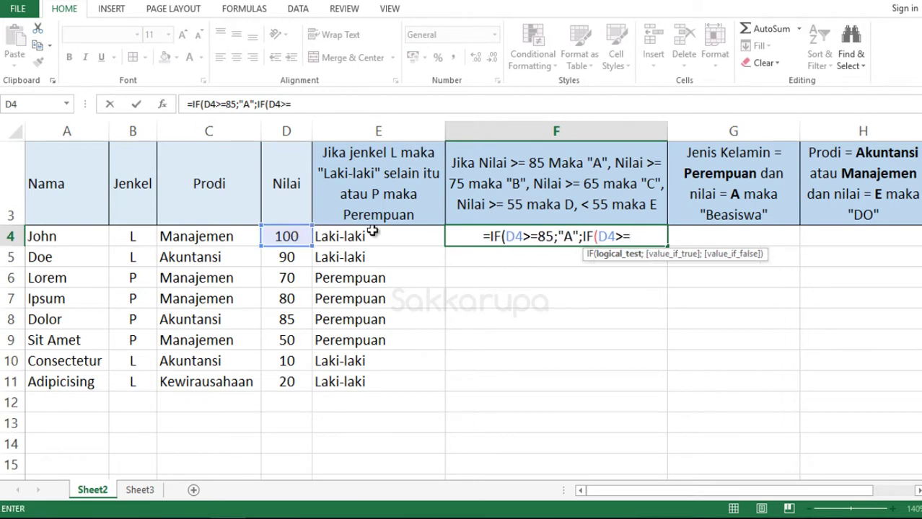
text(85)
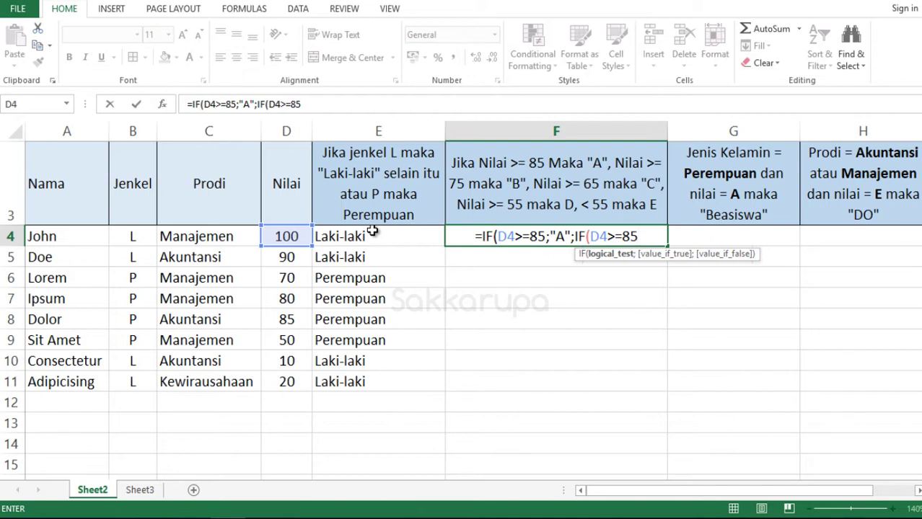
text(;)
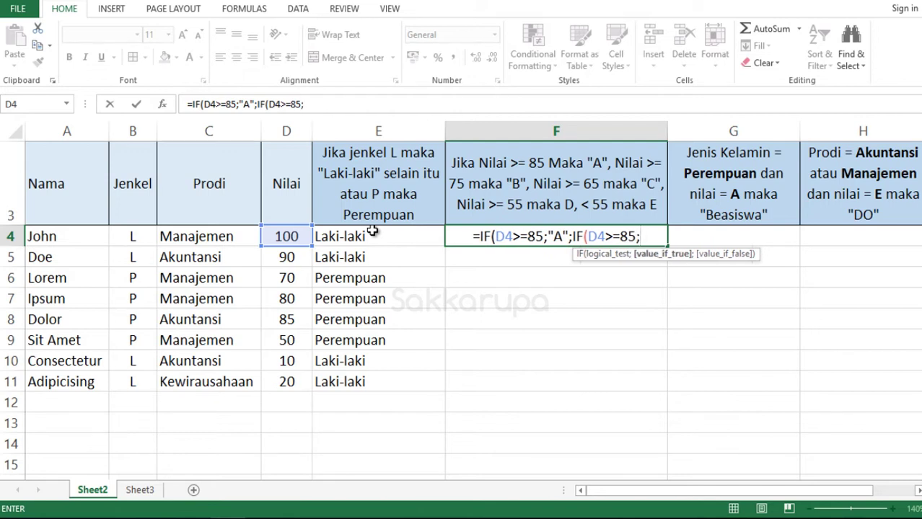
text("B")
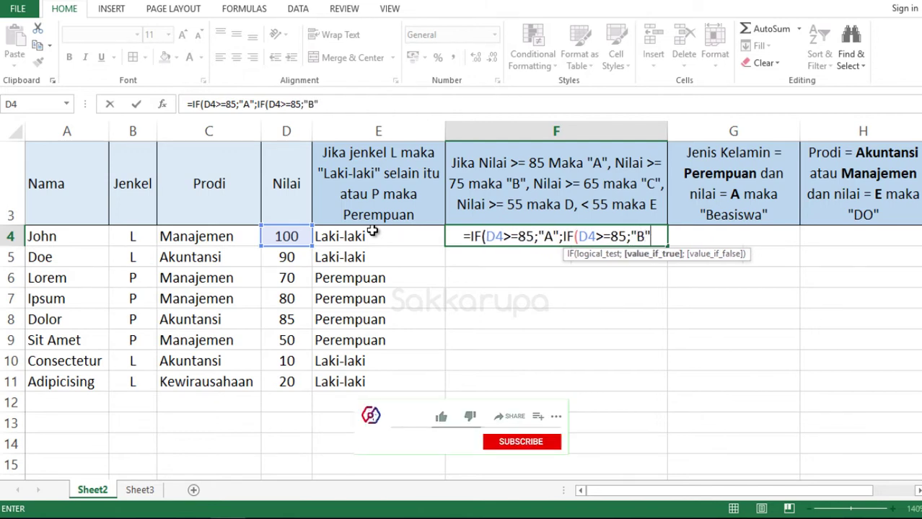
text(;)
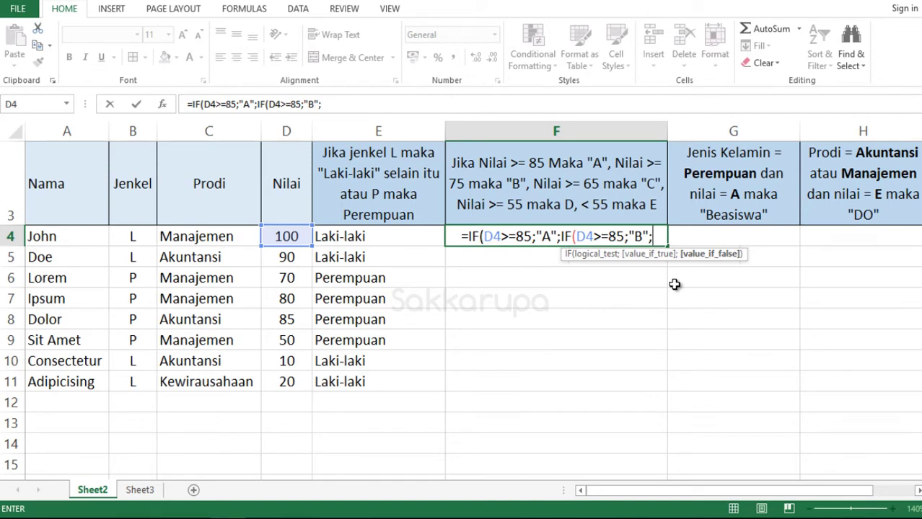
text(if)
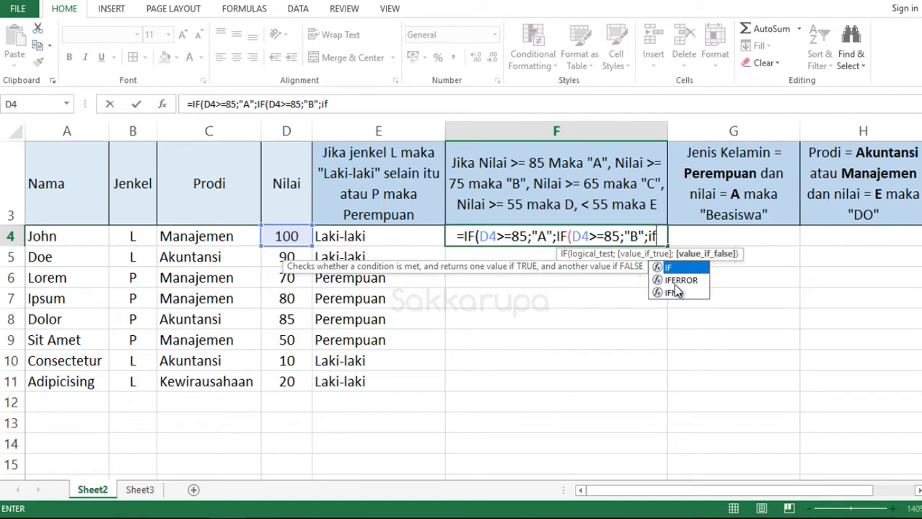
key(Tab)
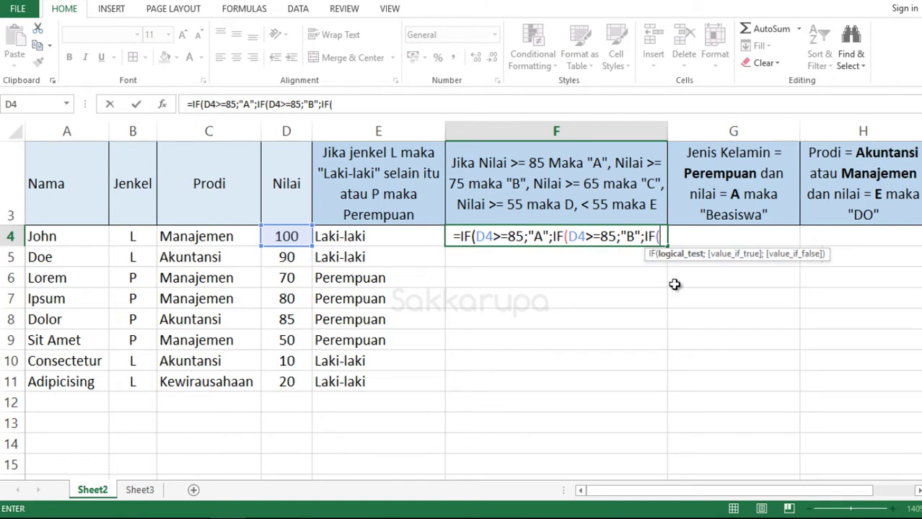
click(287, 235)
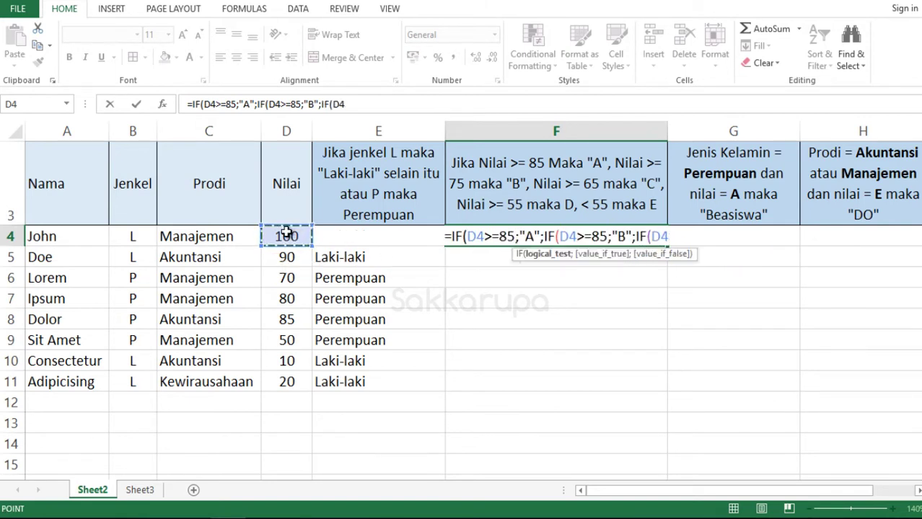
text(>=)
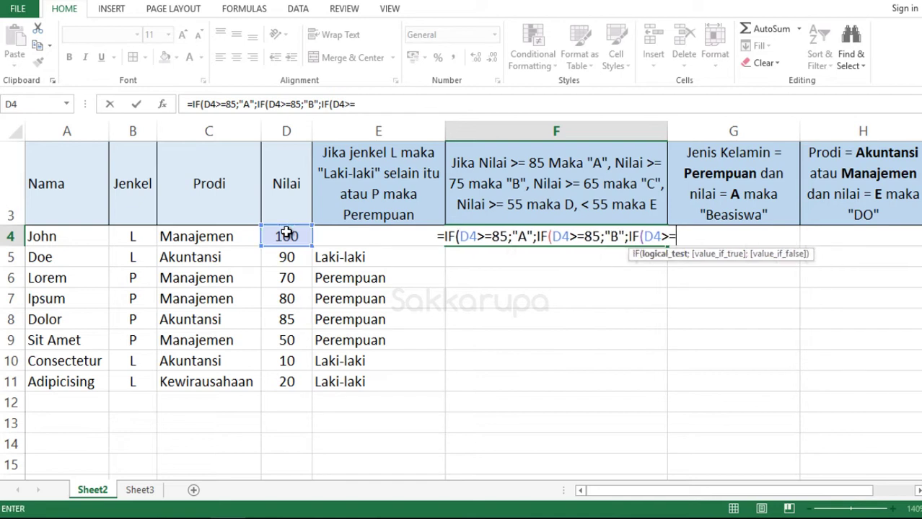
text(65)
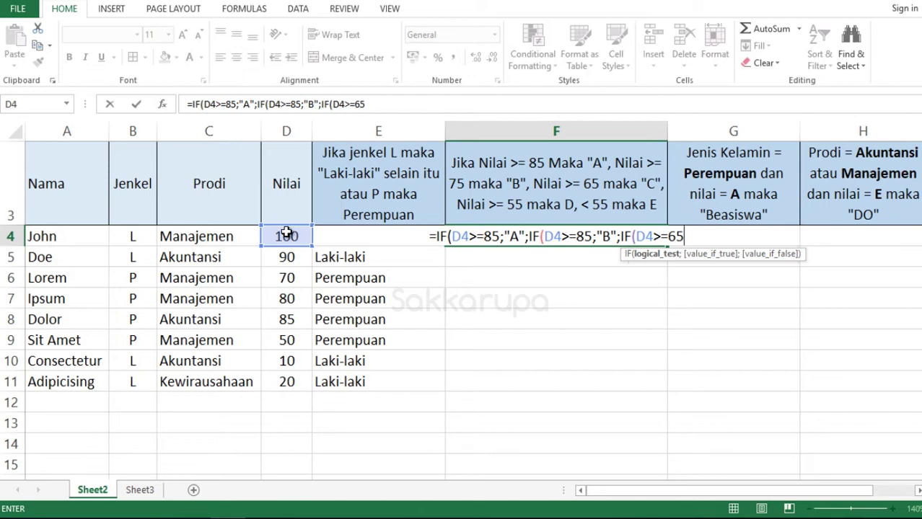
text(;"C)
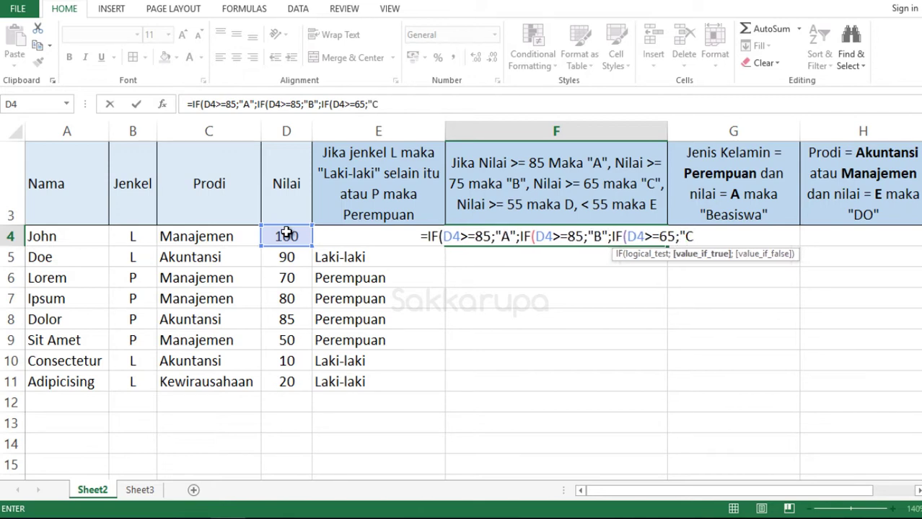
text(";)
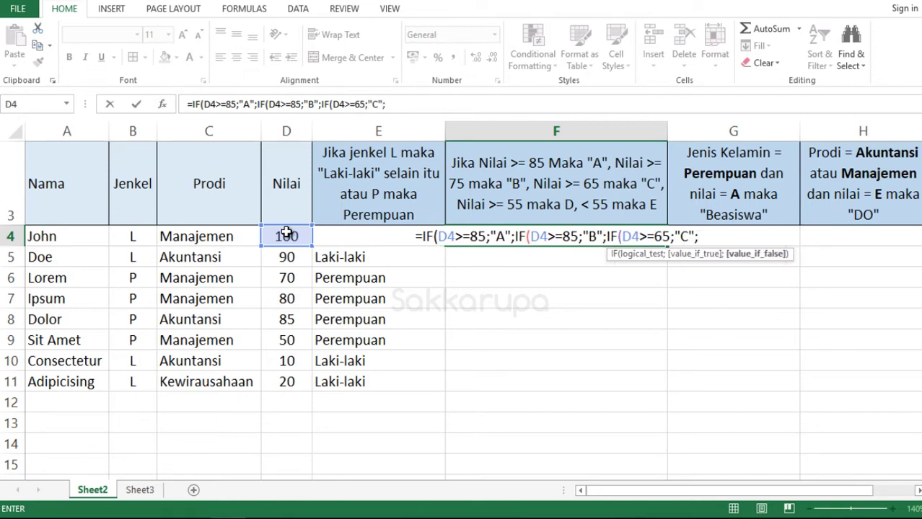
text(IF)
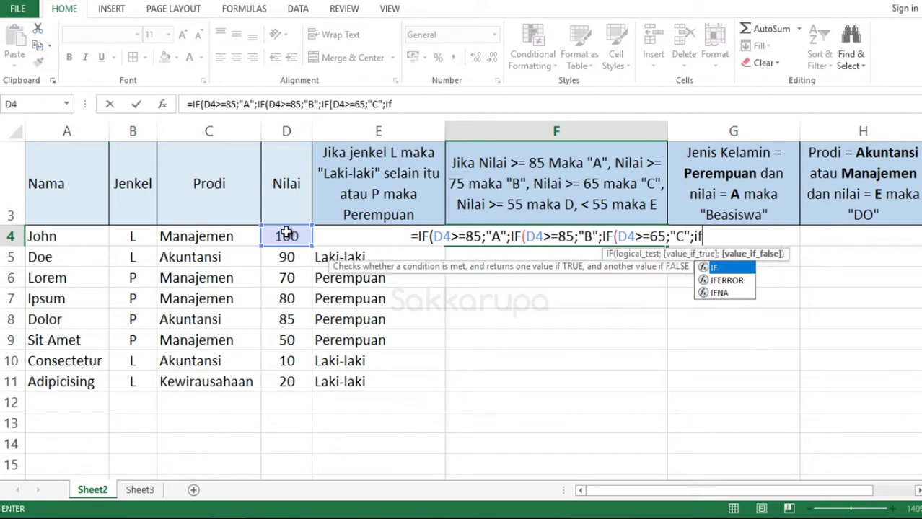
text(()
- Add grade D at >=55 with E otherwise, close the parentheses and commit F4
click(289, 235)
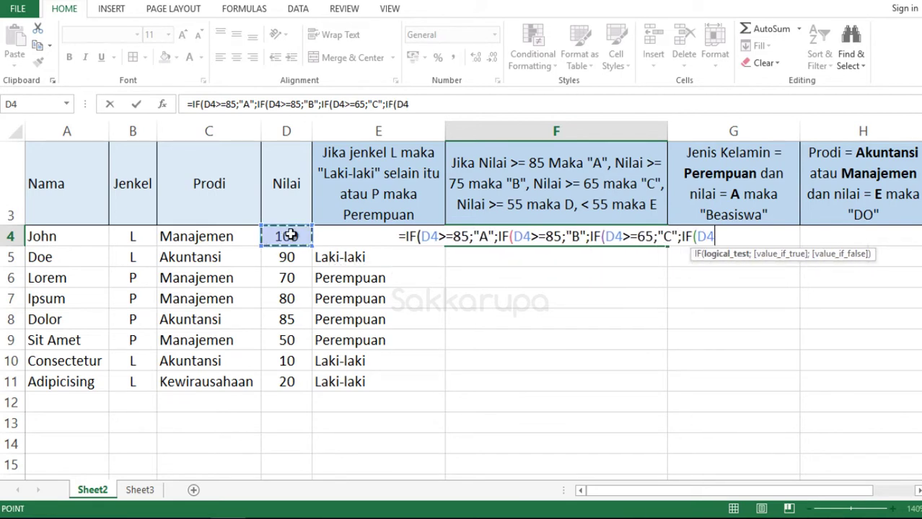
text(>)
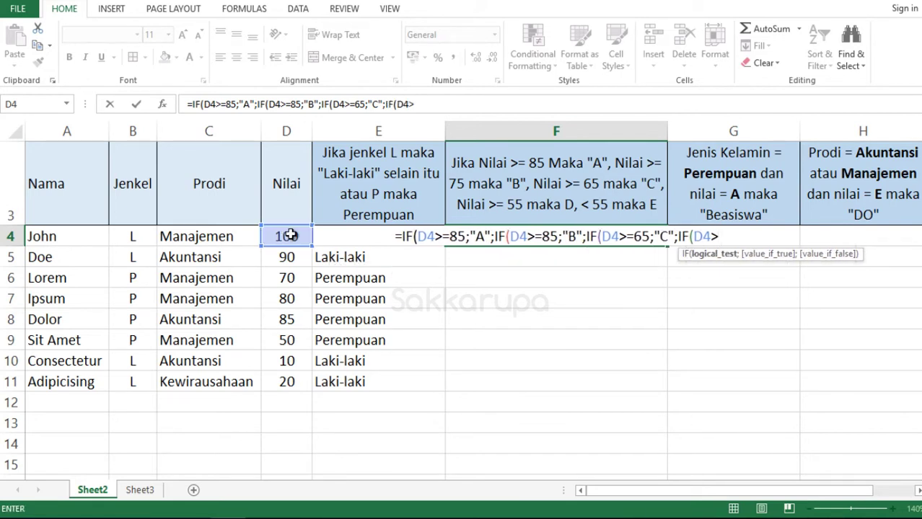
text(=)
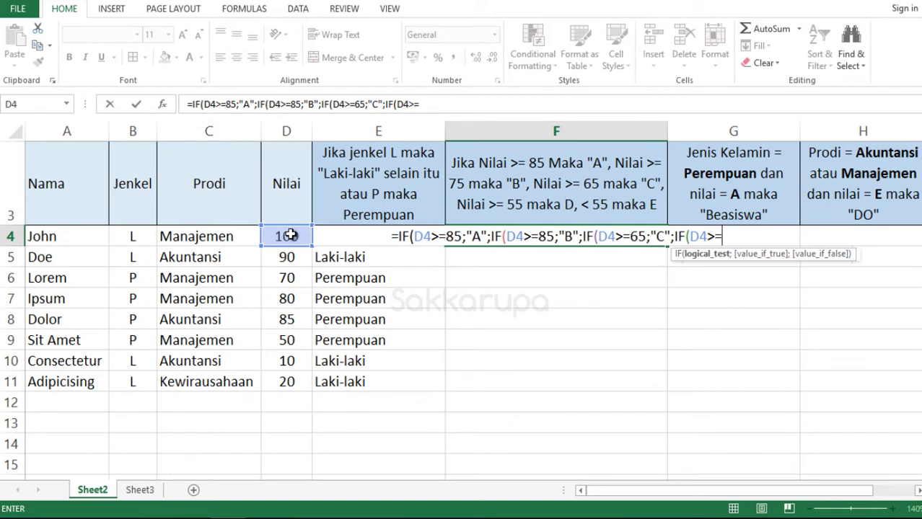
text(6)
key(BackSpace)
text(55)
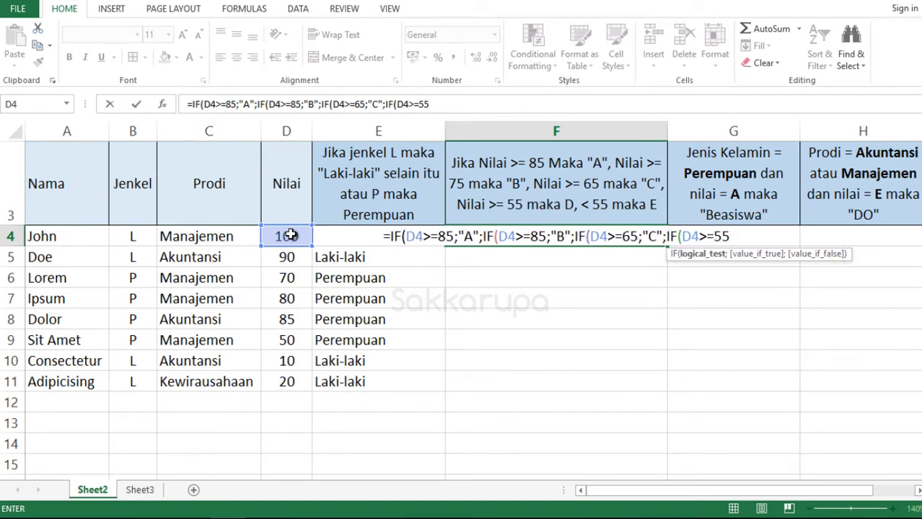
text(;")
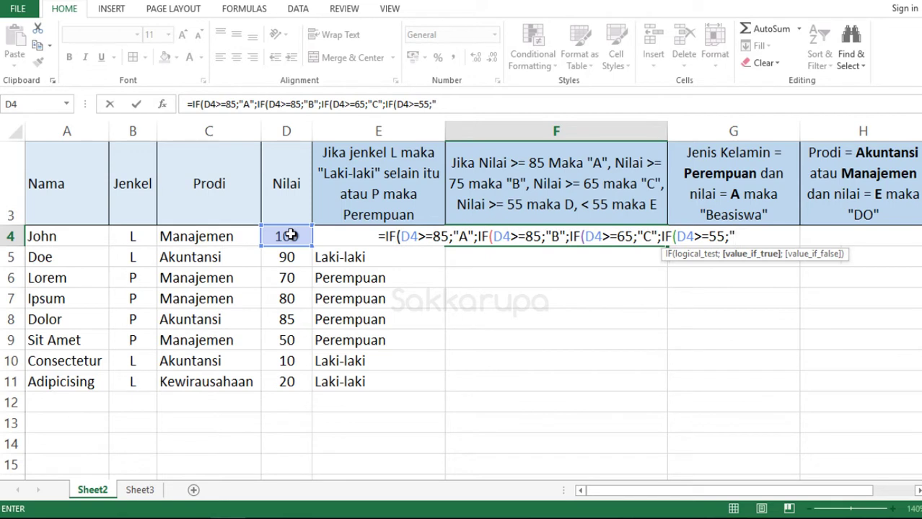
text(D")
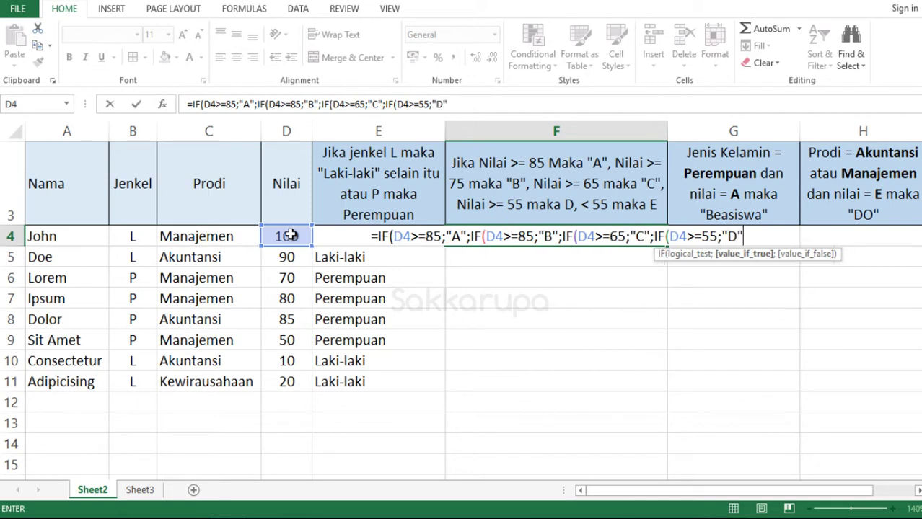
text(;)
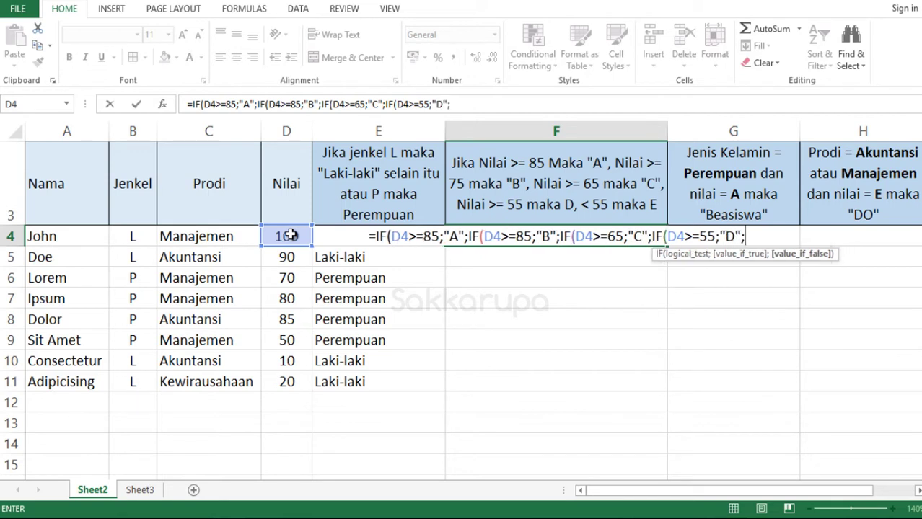
text(")
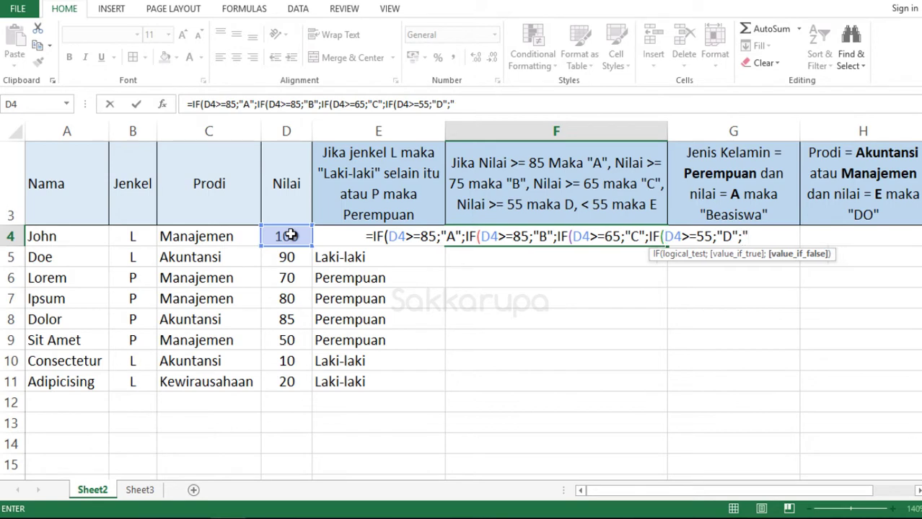
text(F)
key(BackSpace)
text(E")
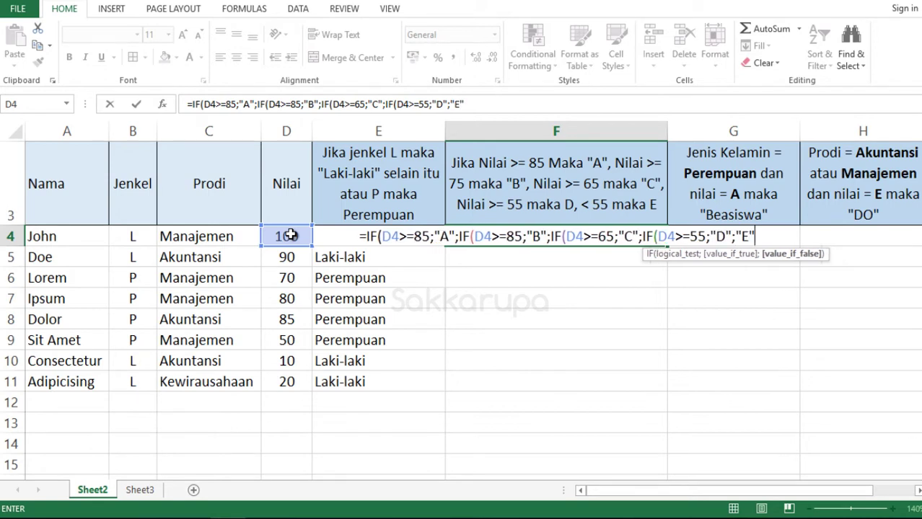
text())))
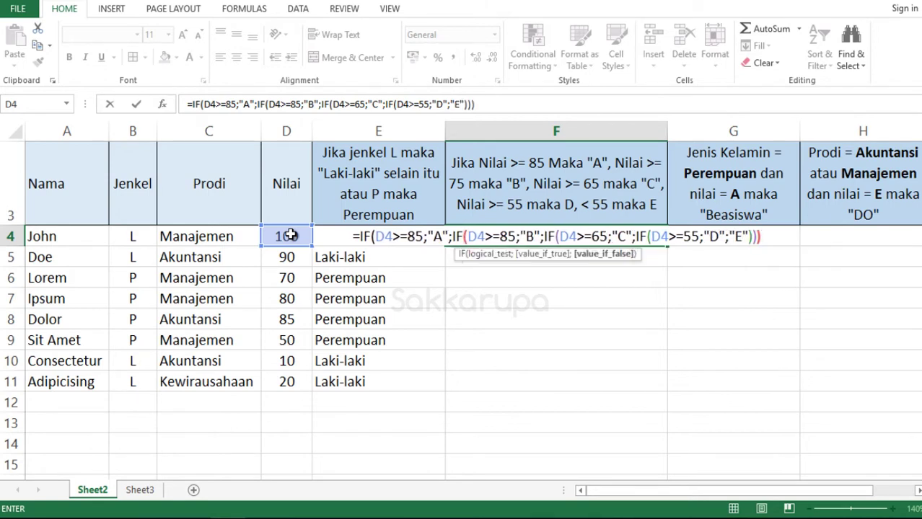
text())
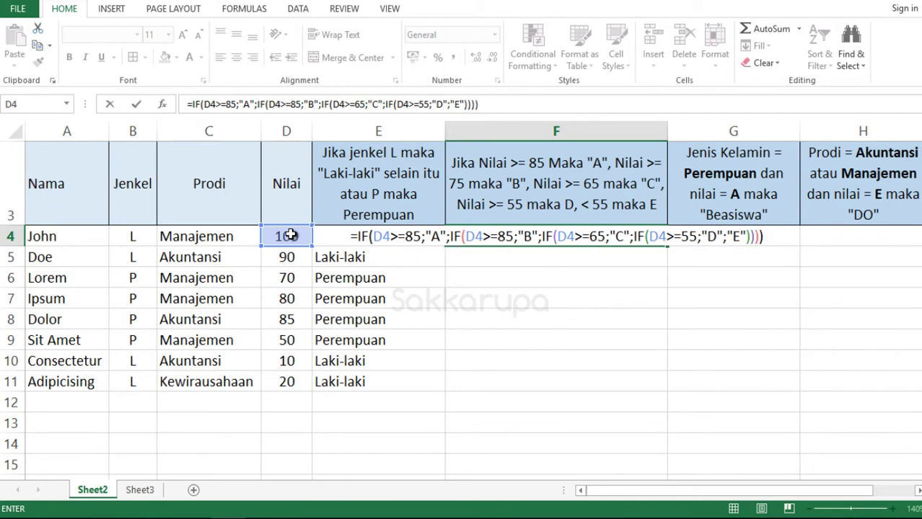
key(Return)
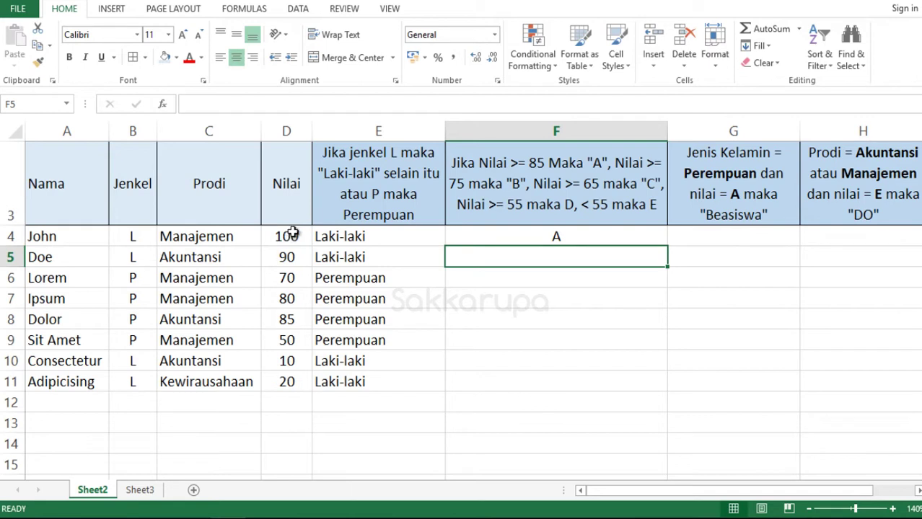
- Fill the grade formula from F4 down through F11
click(639, 232)
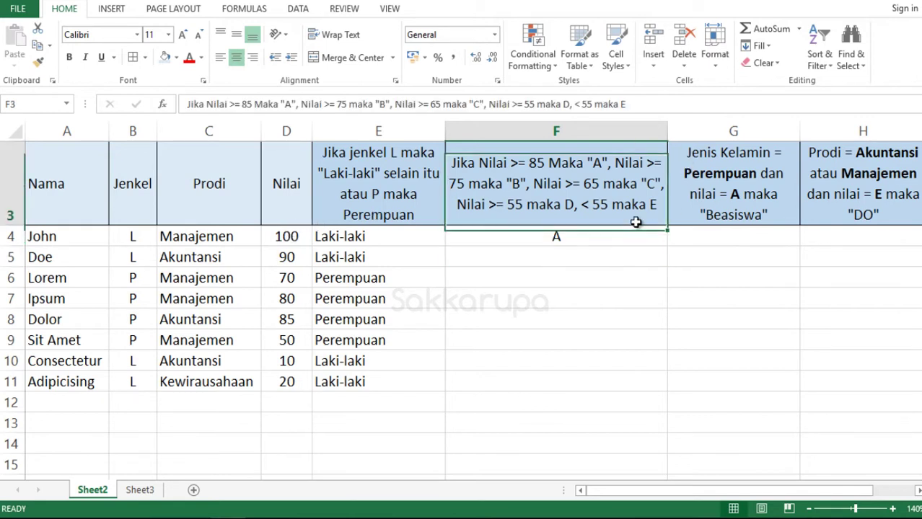
double_click(667, 246)
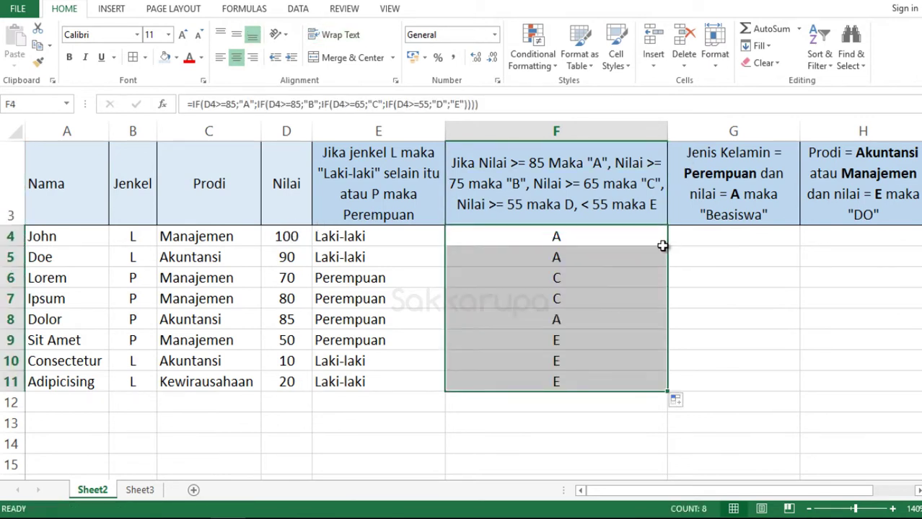
click(626, 259)
click(610, 238)
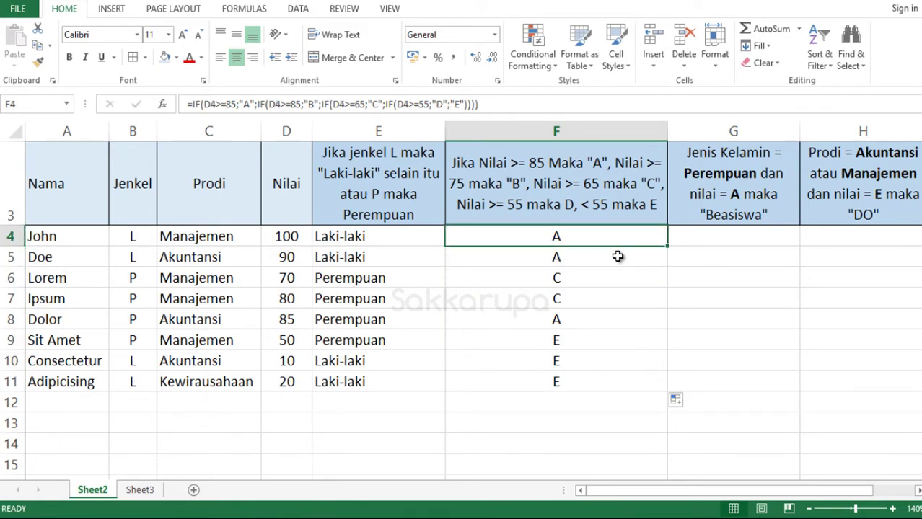
- Review the F4:F11 grades (A, A, C, C, A, E, E, E), then select G4
click(615, 254)
drag(613, 237, 610, 381)
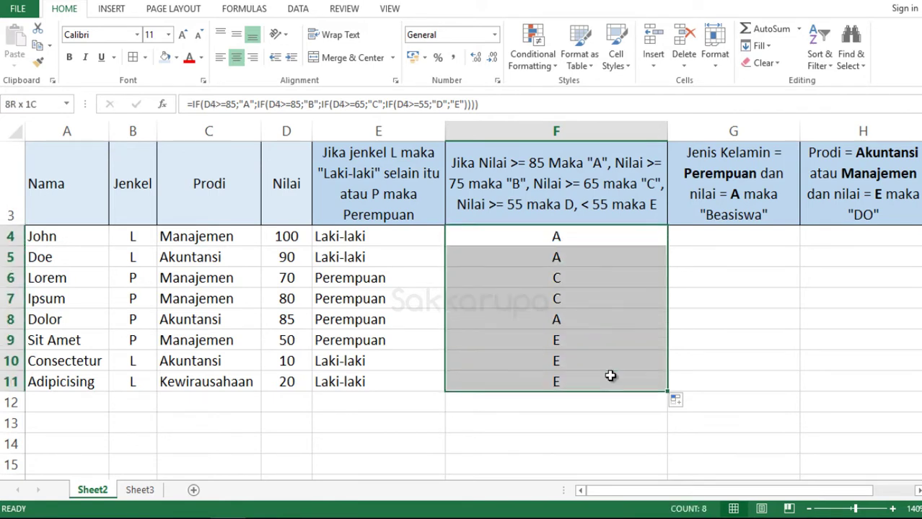
click(603, 235)
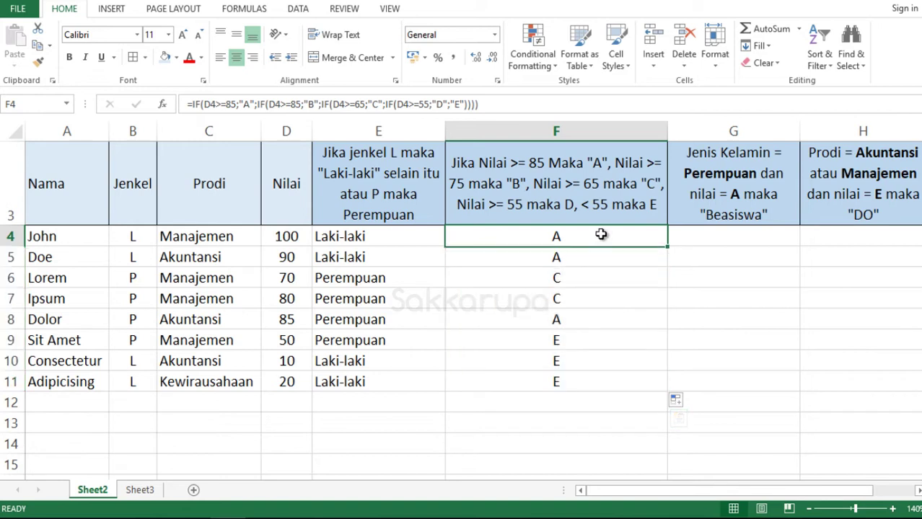
click(718, 236)
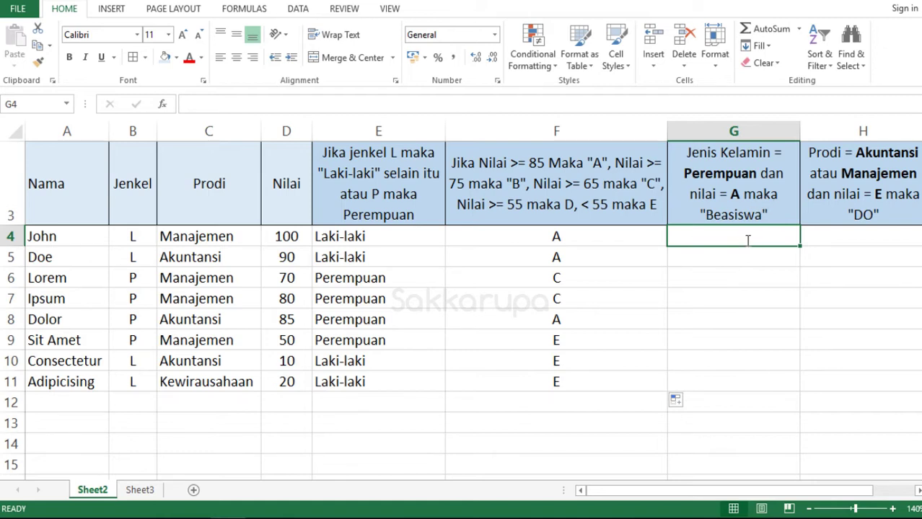
- Start G4's scholarship formula as =IF(AND(
text(=IF()
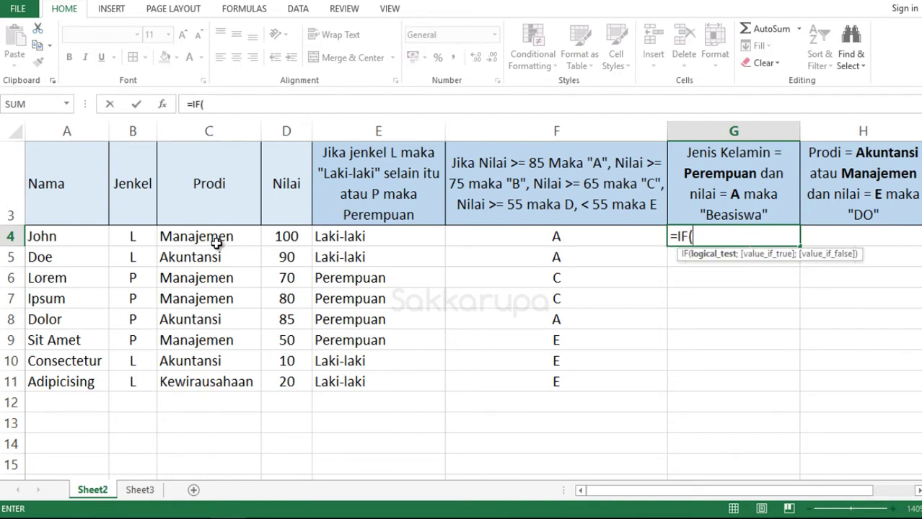
click(129, 235)
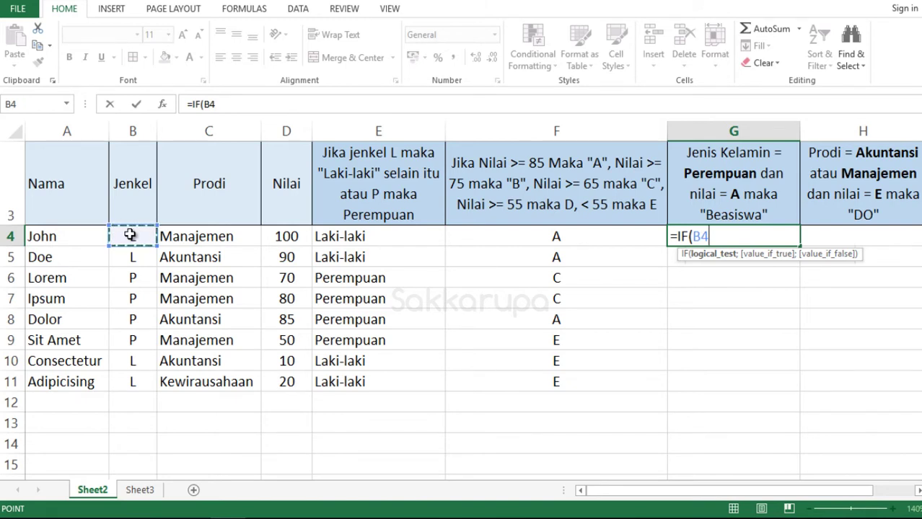
key(BackSpace)
key(BackSpace)
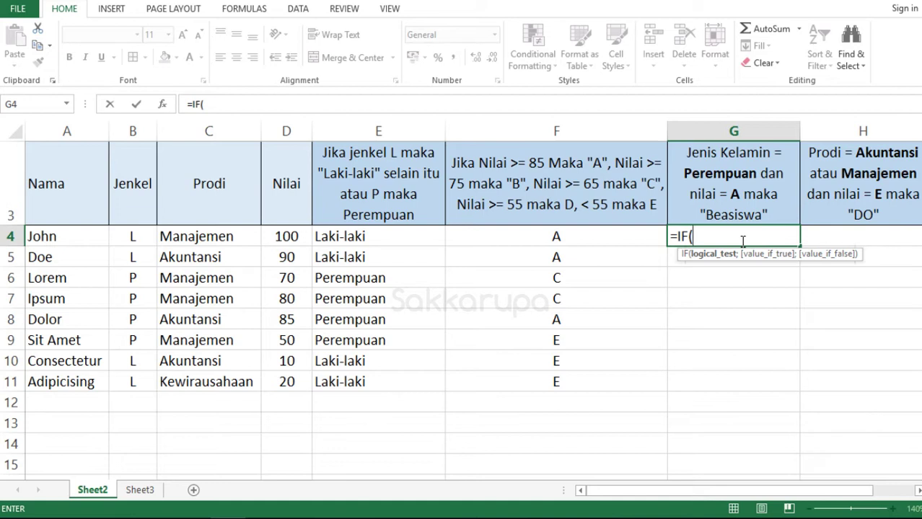
text(and)
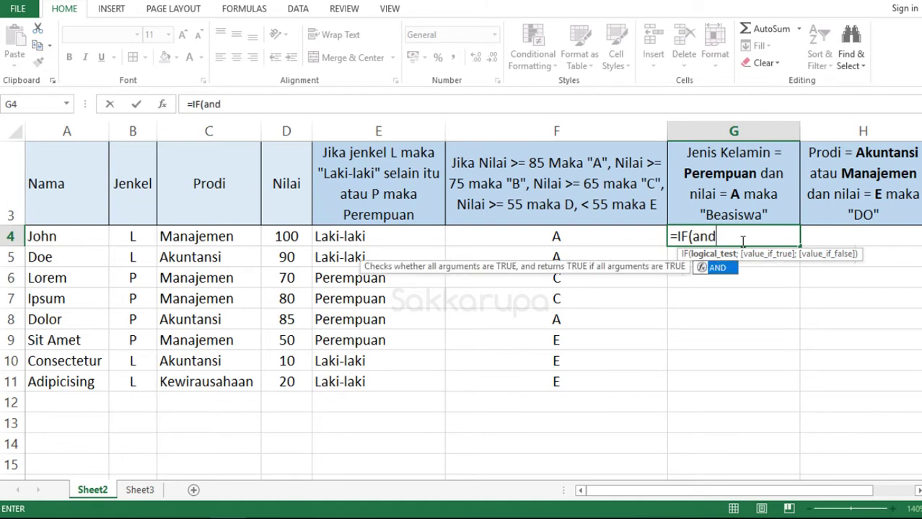
key(Tab)
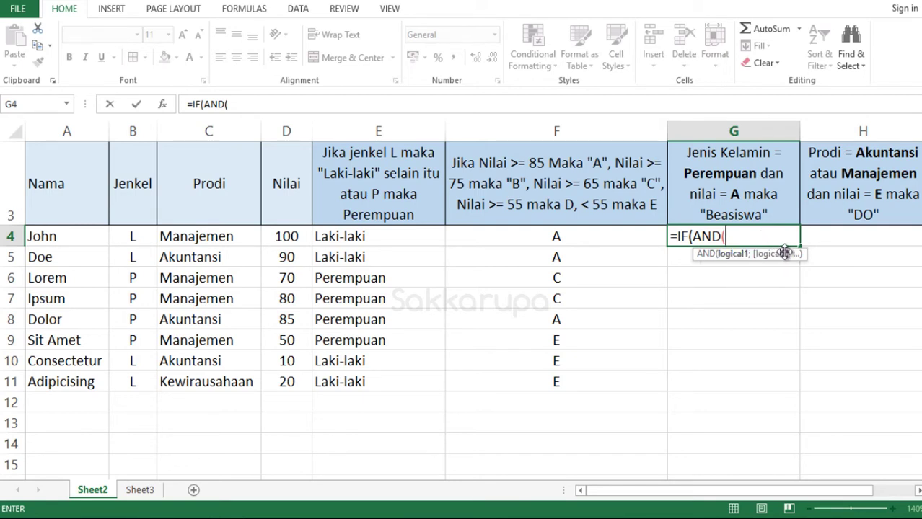
- Add the conditions B4="P" and F4="A", returning "Beasiswa" or blank
click(133, 236)
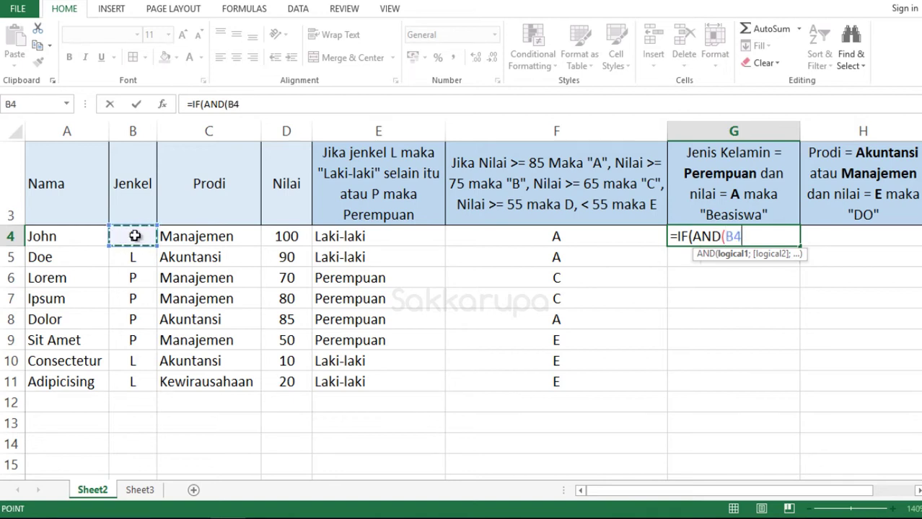
text(=")
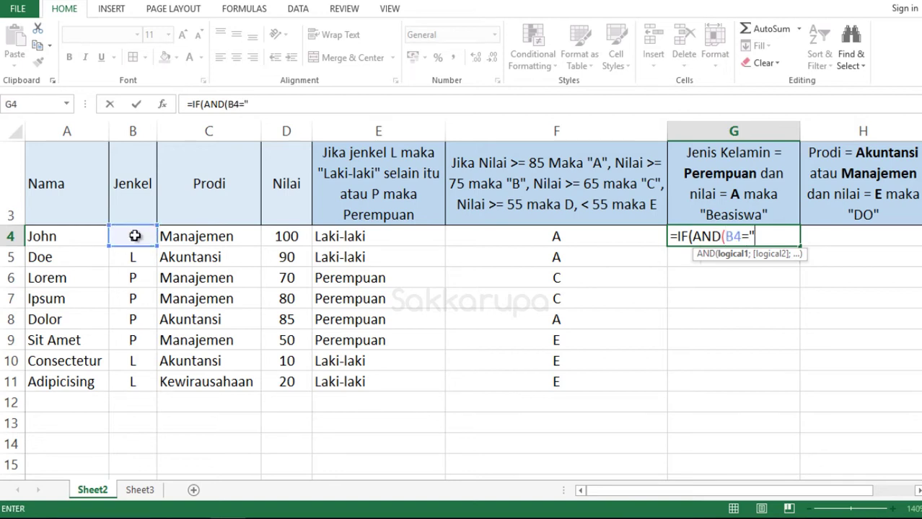
text(P")
text(;)
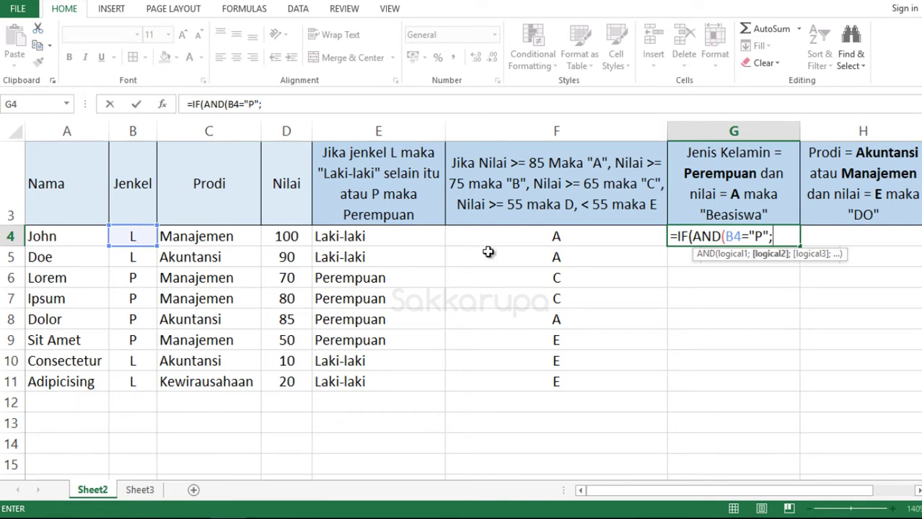
click(546, 238)
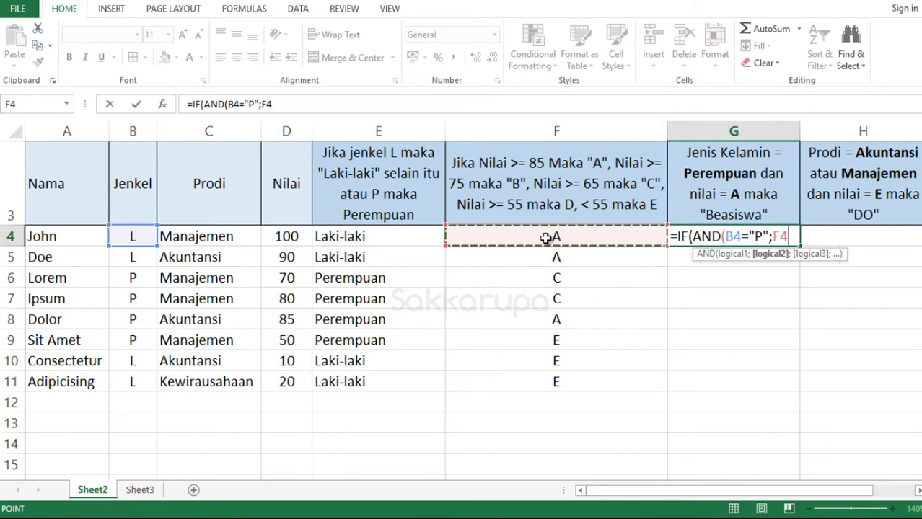
text(="A)
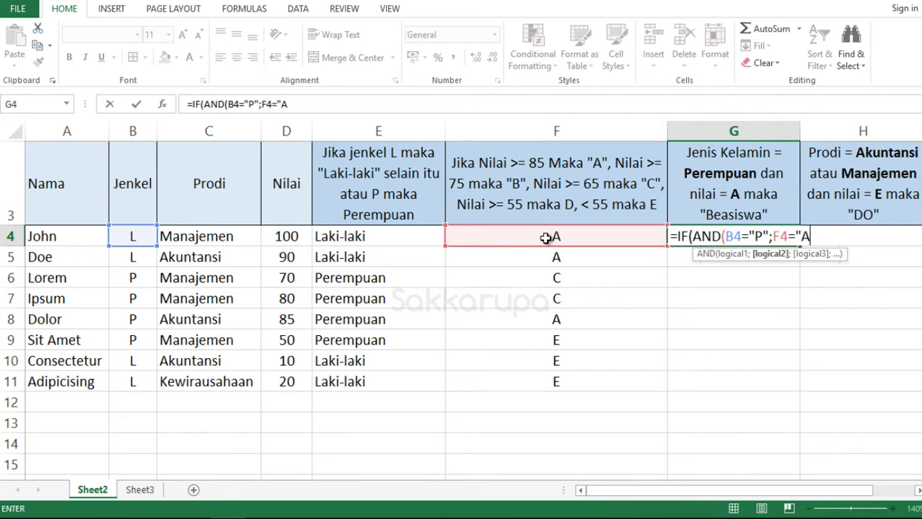
text("))
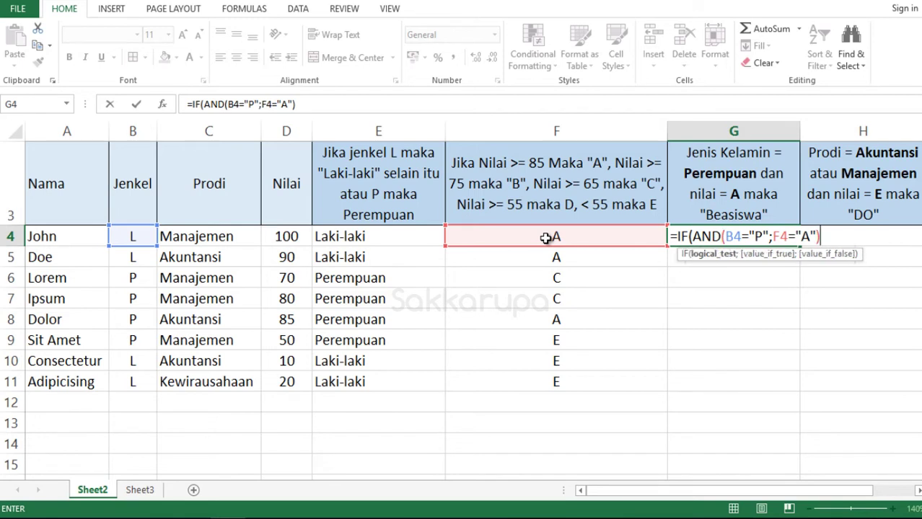
text(;)
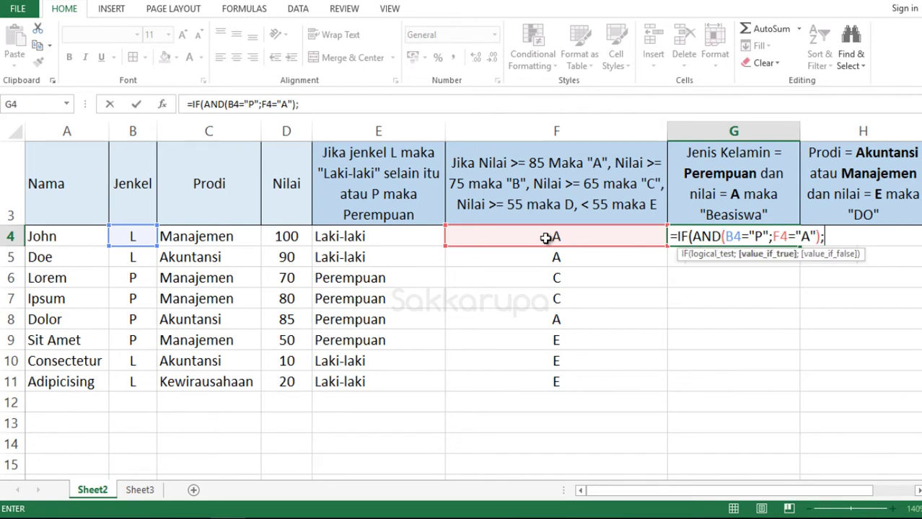
text(")
text(Beasiswa)
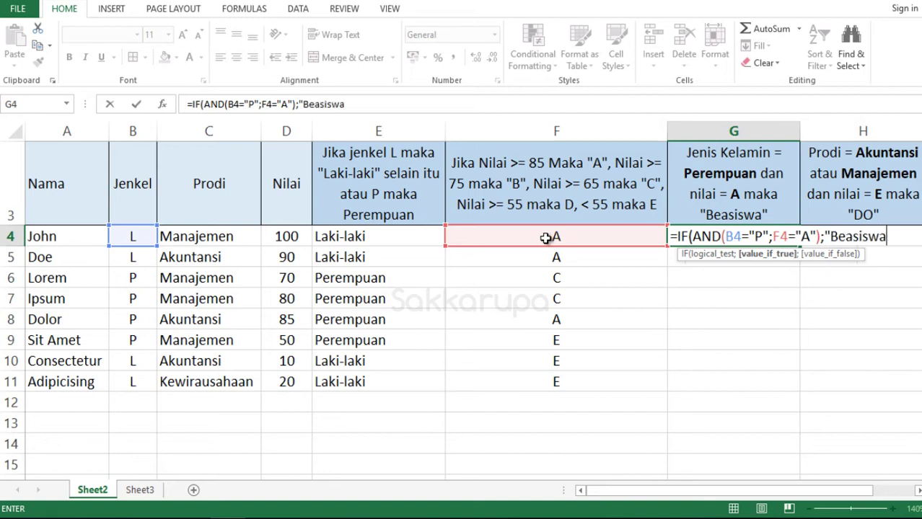
text(";)
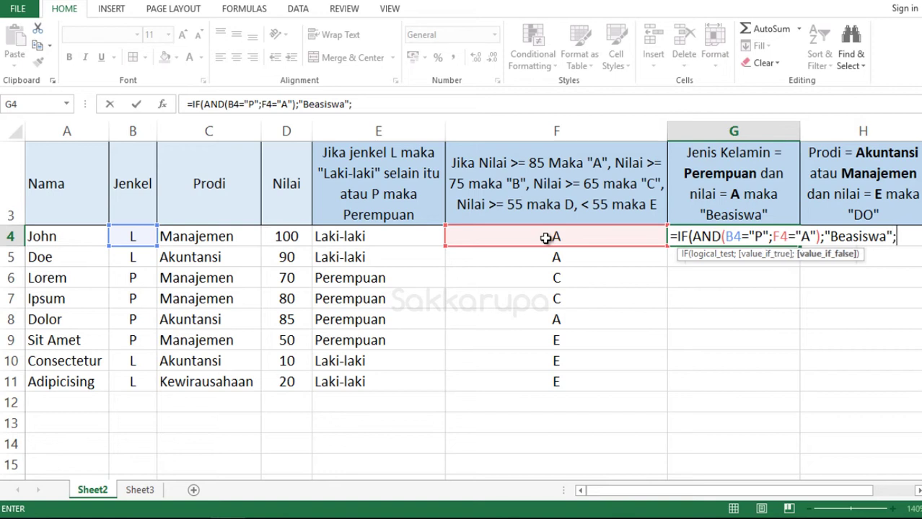
text("")
text())
- Commit the Beasiswa formula, fill it from G4 to G11, and check the Dolor row 8
key(Return)
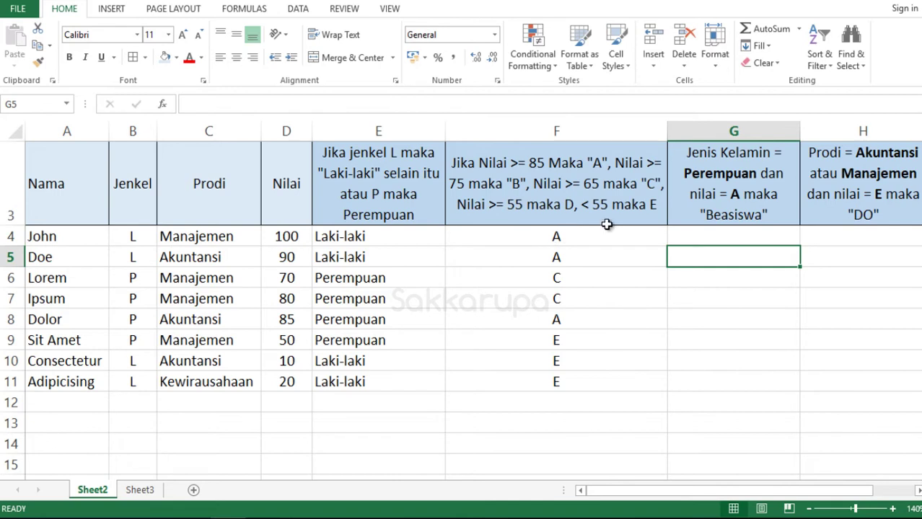
click(776, 240)
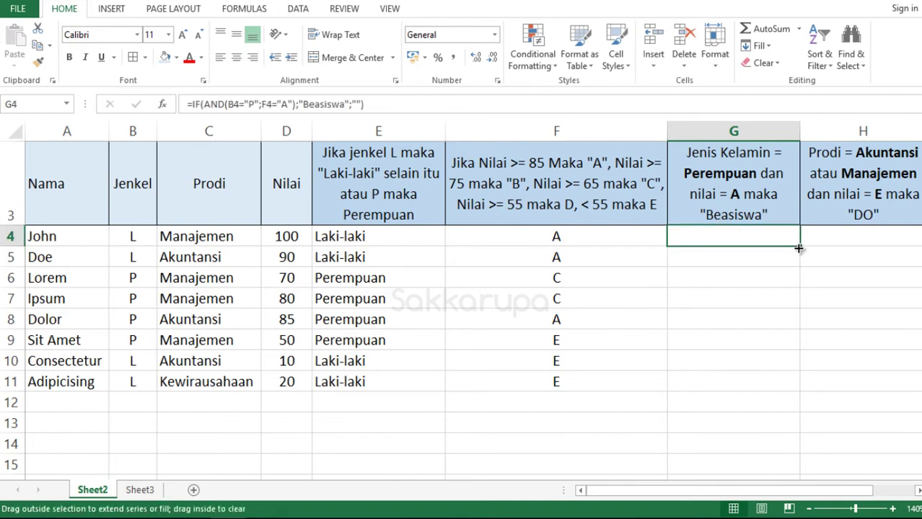
double_click(799, 246)
mouse_move(750, 319)
mouse_down()
mouse_move(153, 303)
mouse_move(85, 323)
mouse_up()
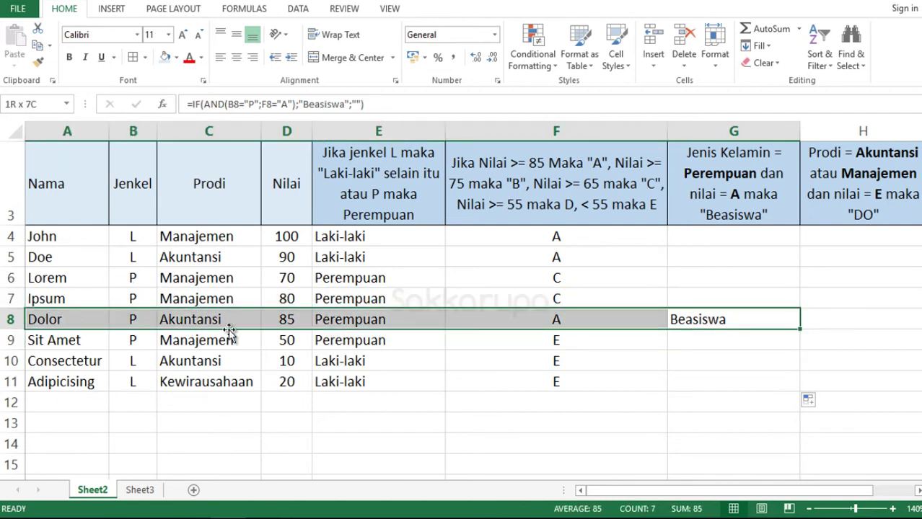
click(349, 320)
click(296, 324)
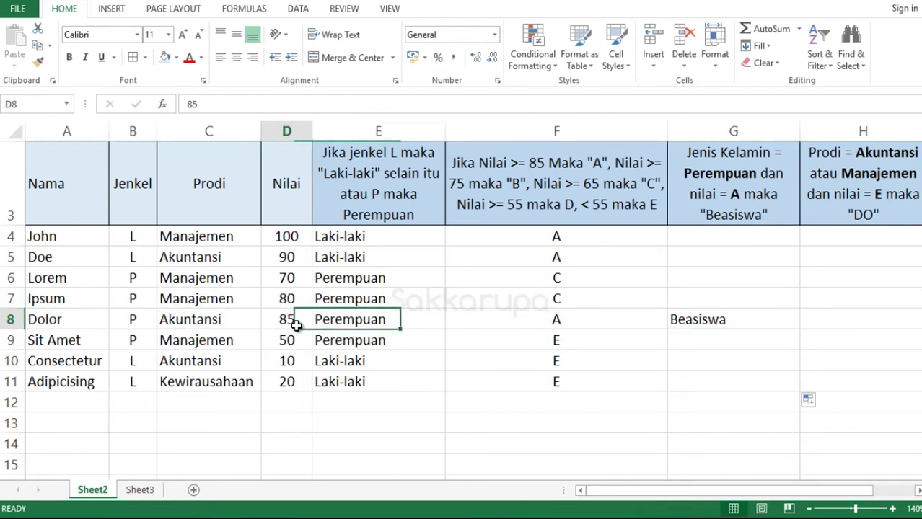
click(347, 326)
drag(483, 336, 535, 323)
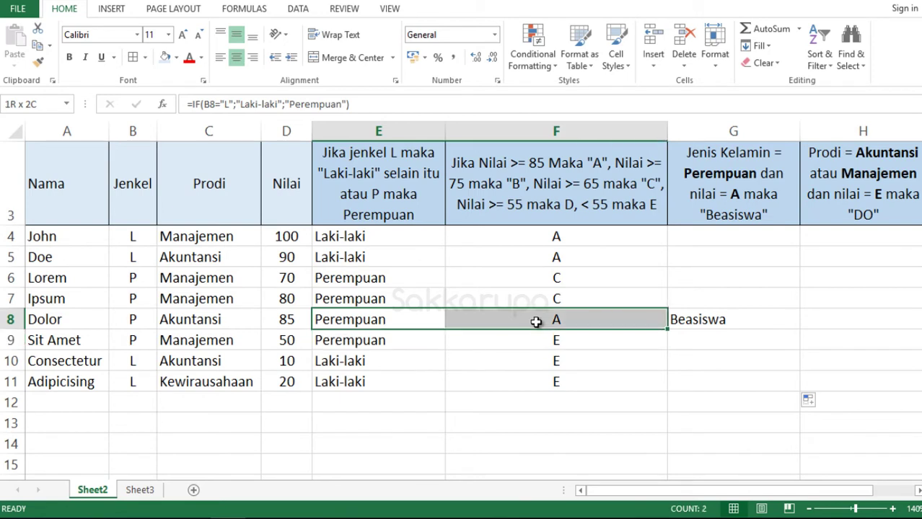
click(710, 318)
click(748, 231)
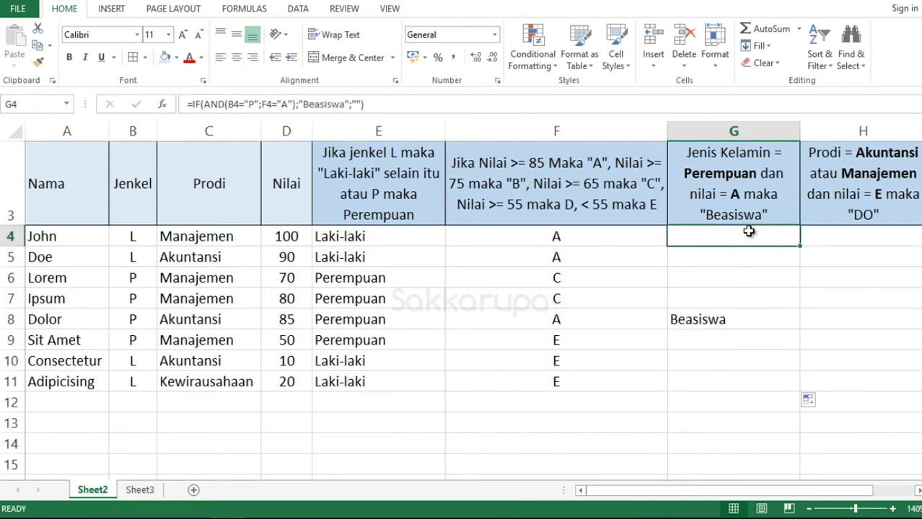
double_click(748, 232)
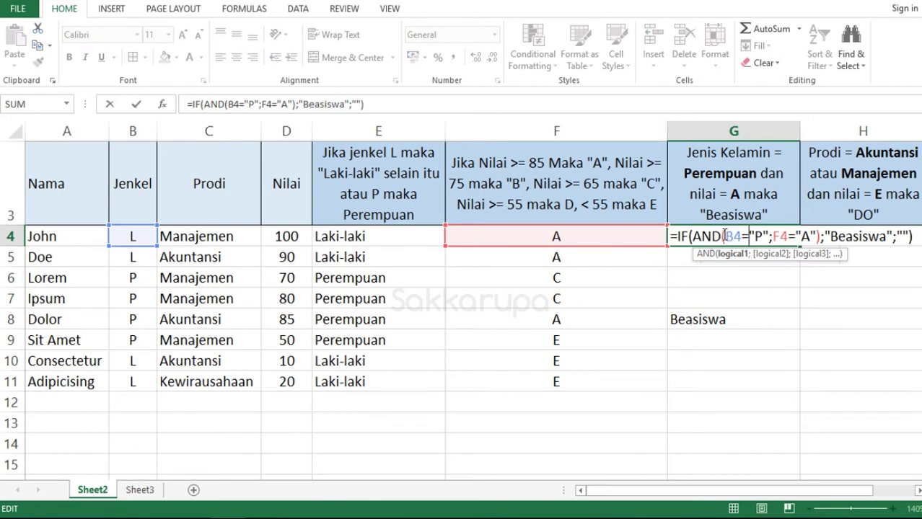
click(722, 236)
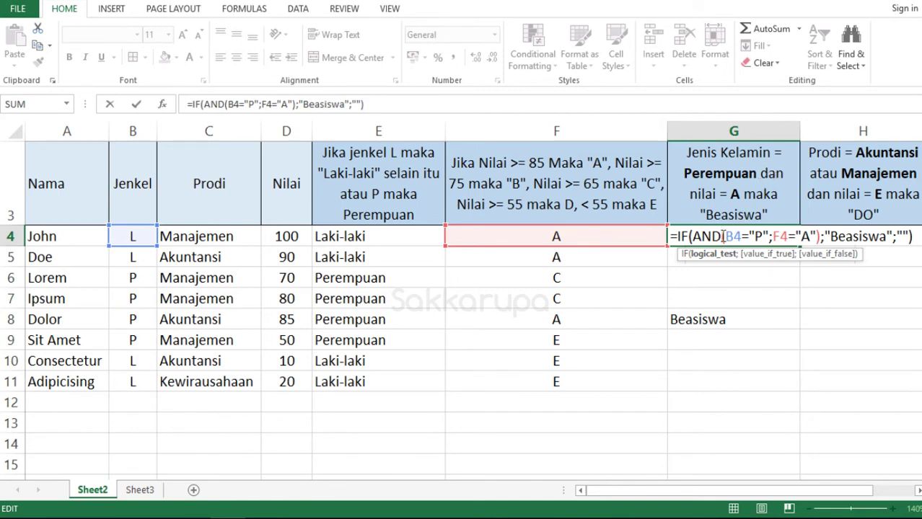
drag(719, 236, 694, 238)
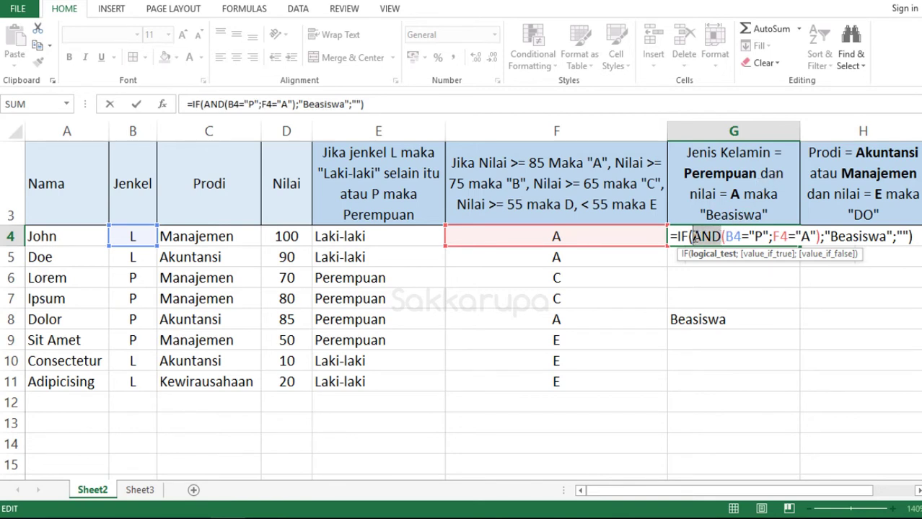
click(694, 237)
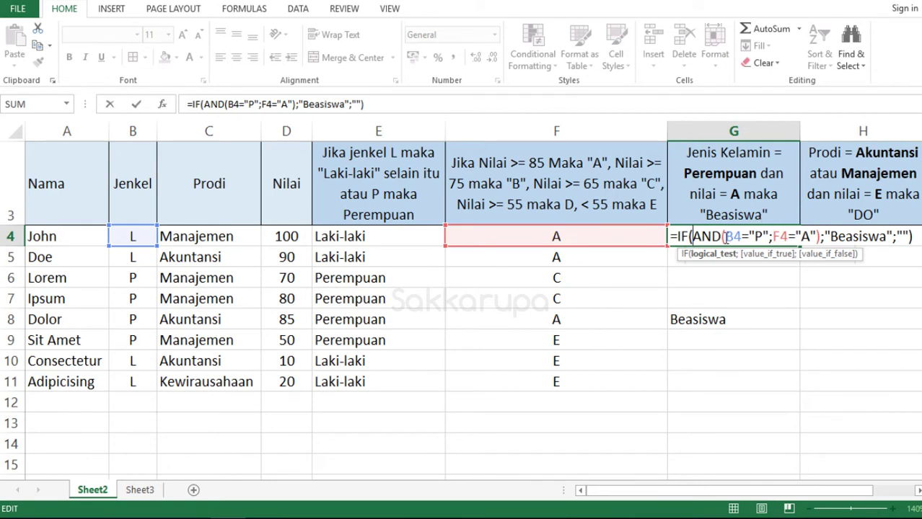
drag(722, 237, 818, 237)
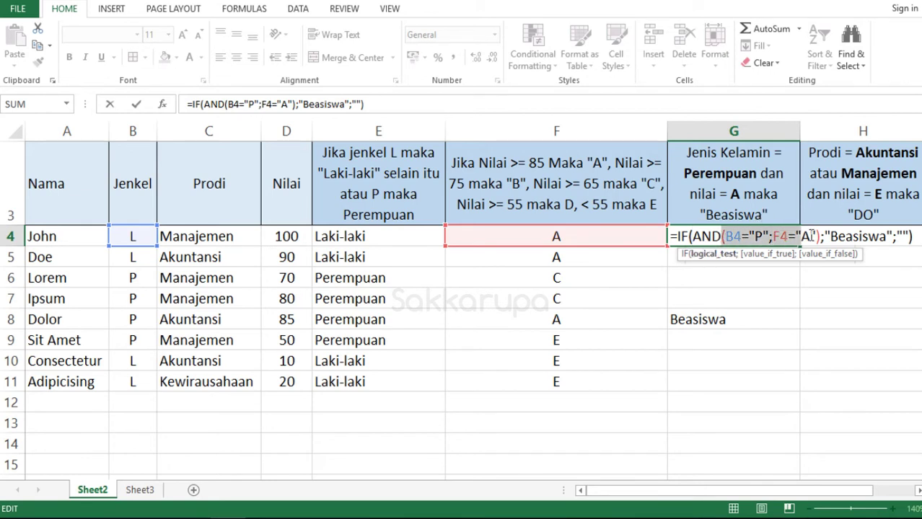
click(821, 236)
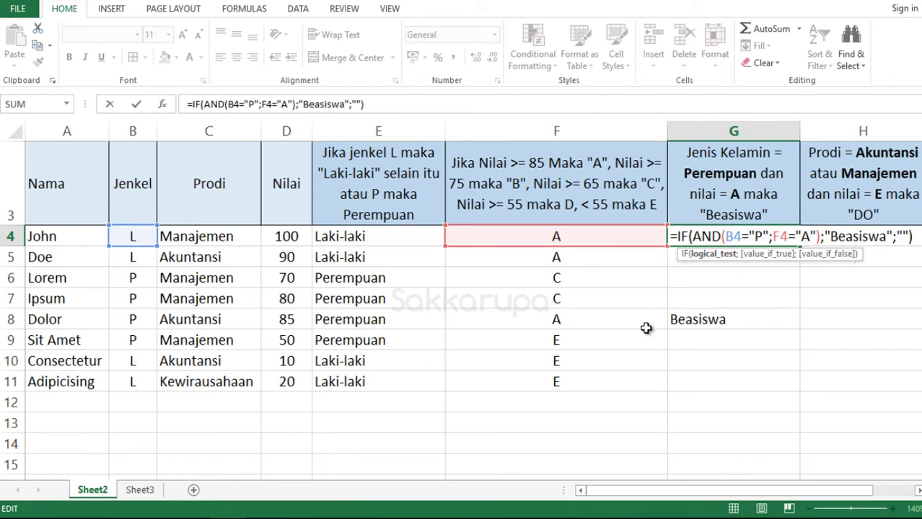
key(Return)
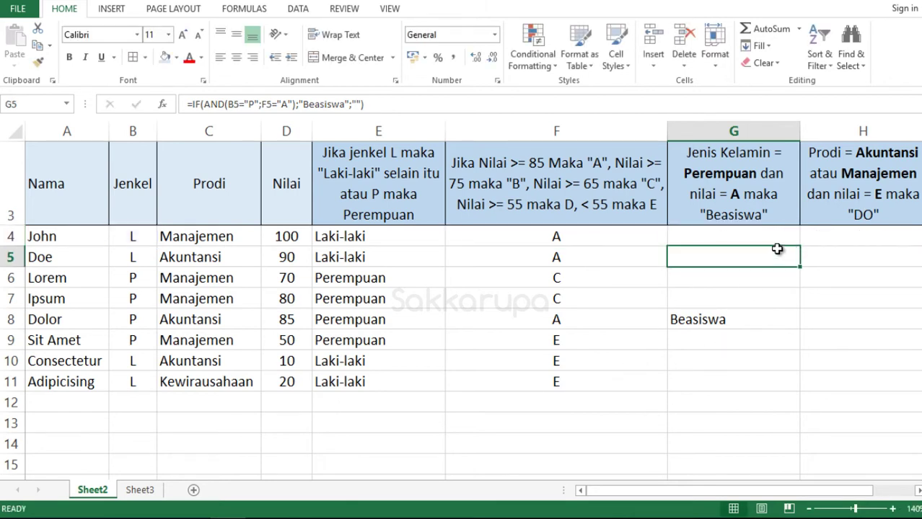
click(770, 241)
click(804, 196)
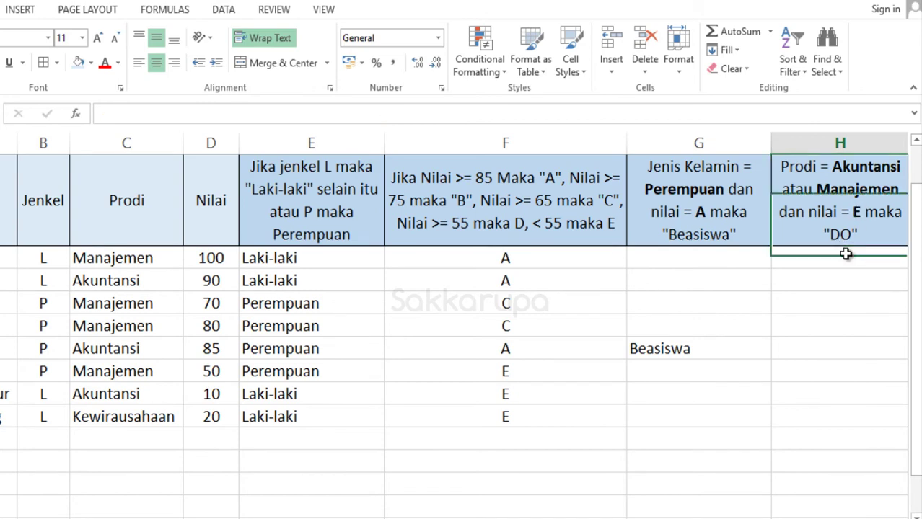
click(841, 254)
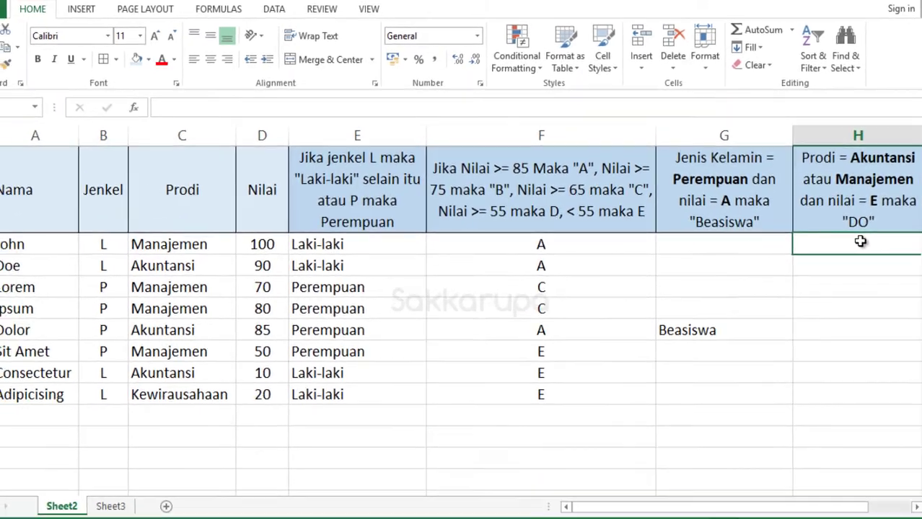
- Start H4 as =IF(AND(F4="E"; to test for grade E
text(=if)
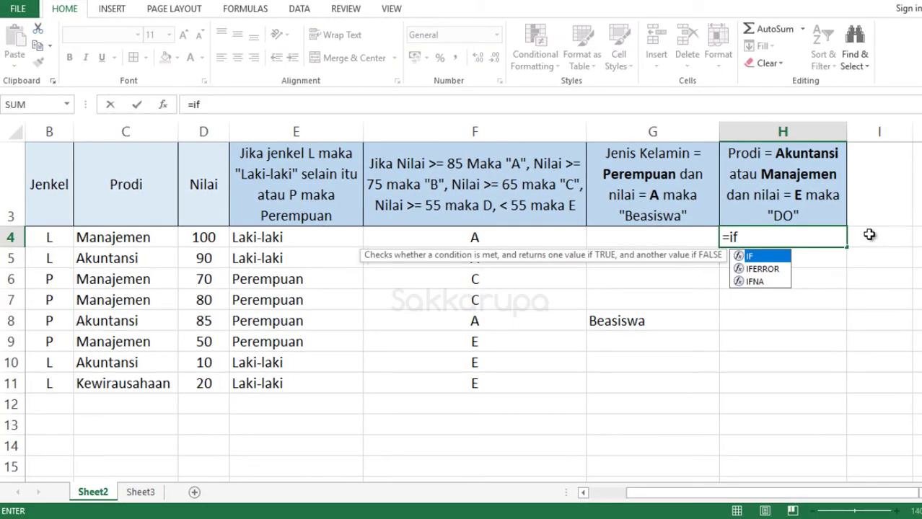
key(Tab)
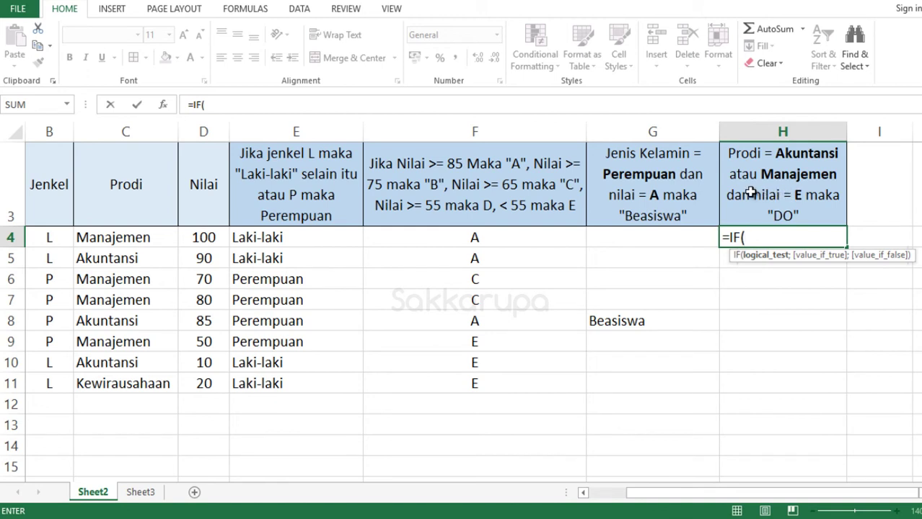
text(and)
key(Tab)
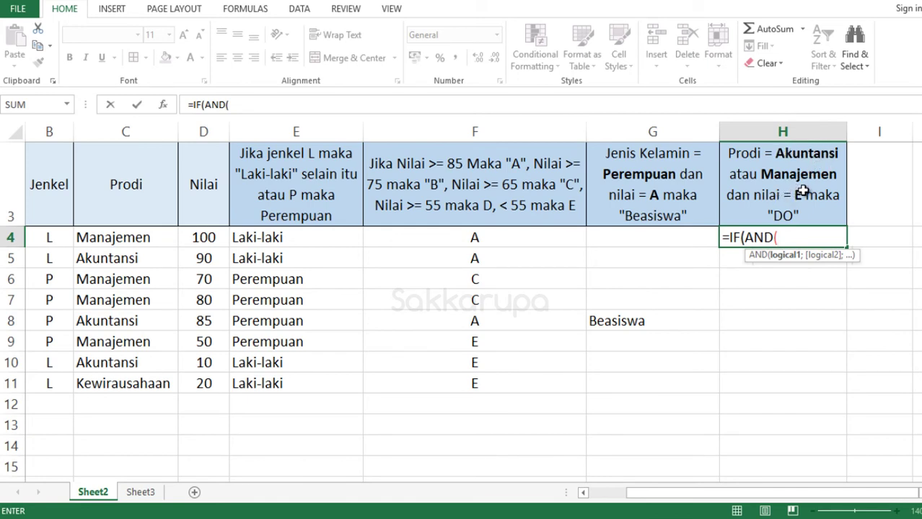
text(ni)
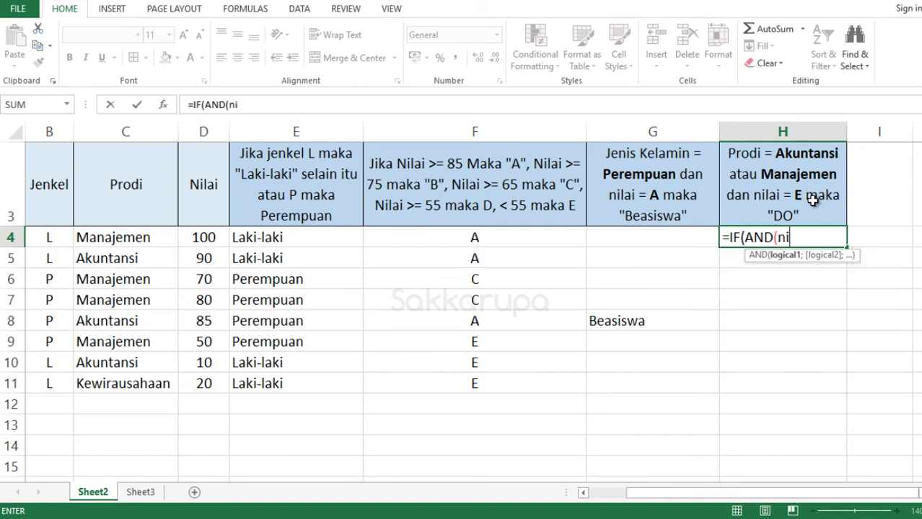
text(la)
key(BackSpace)
key(BackSpace)
key(BackSpace)
key(BackSpace)
click(206, 236)
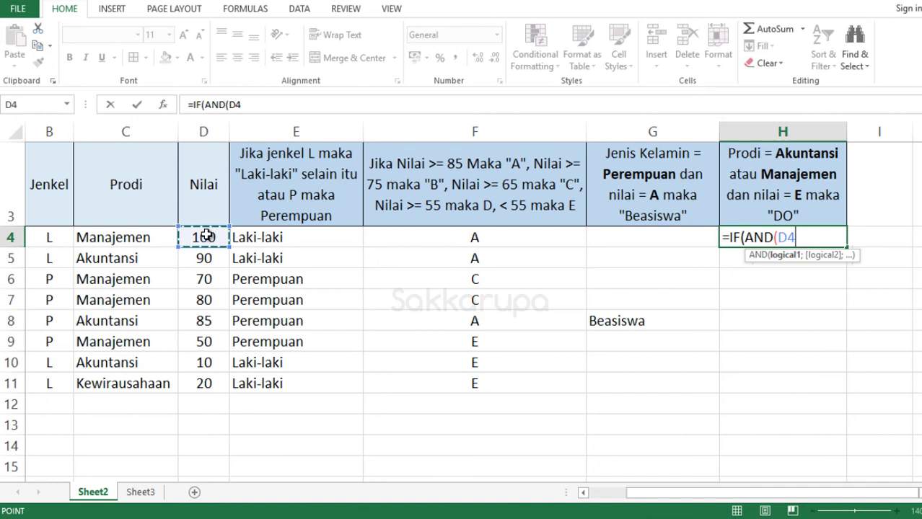
click(456, 233)
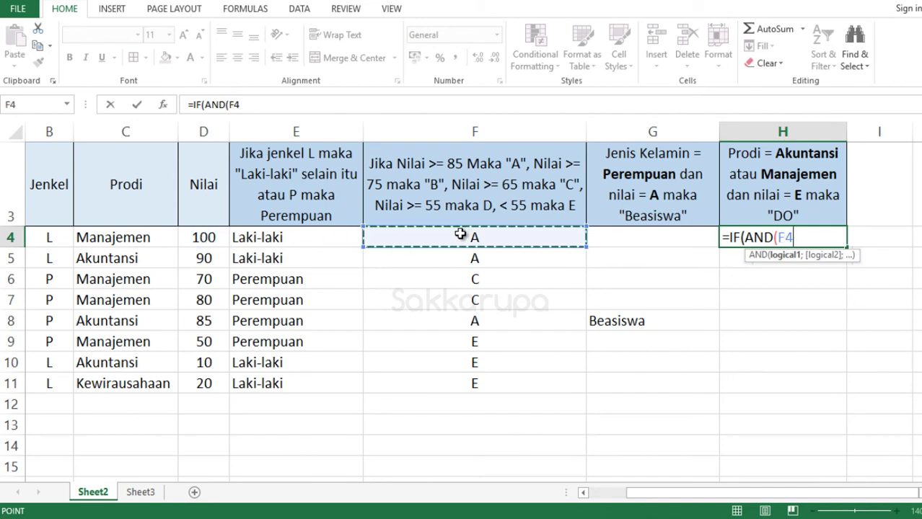
text(="E")
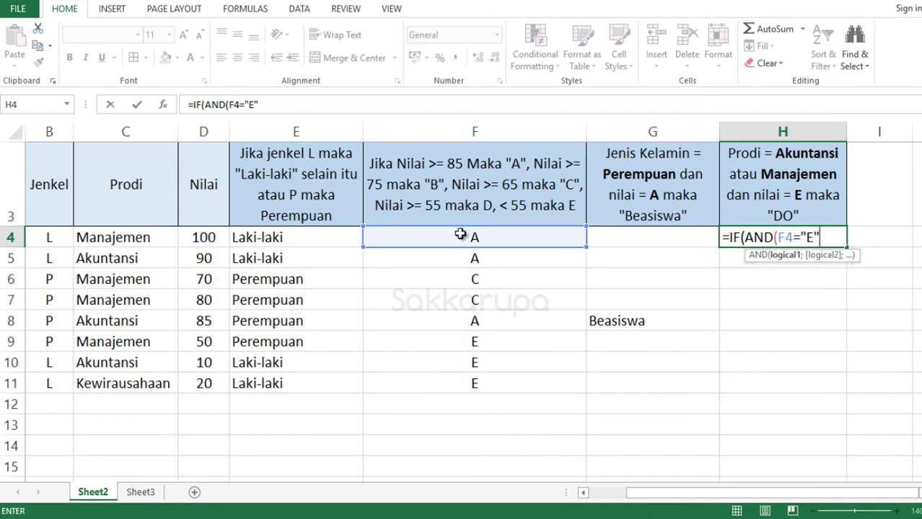
text(;)
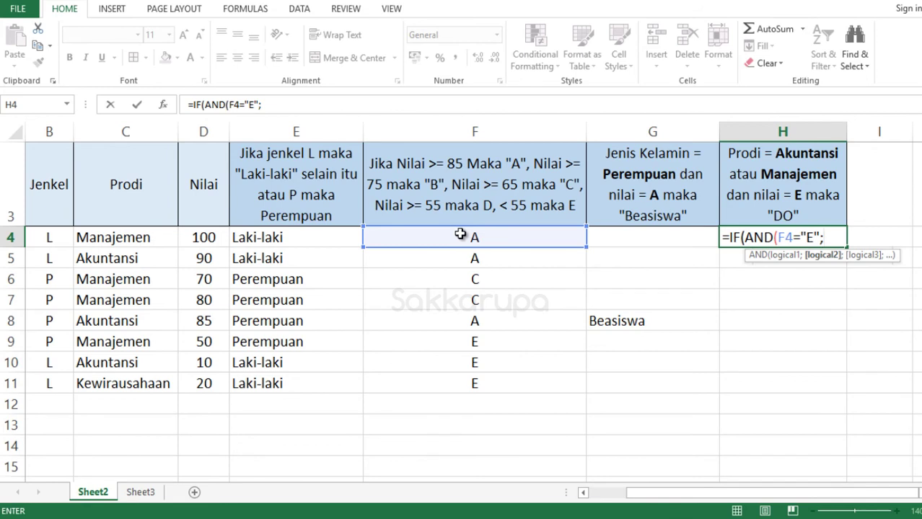
- Add OR(C4="Akuntansi";C4="Manajemen") with "DO" or blank results, then commit H4
text(OR()
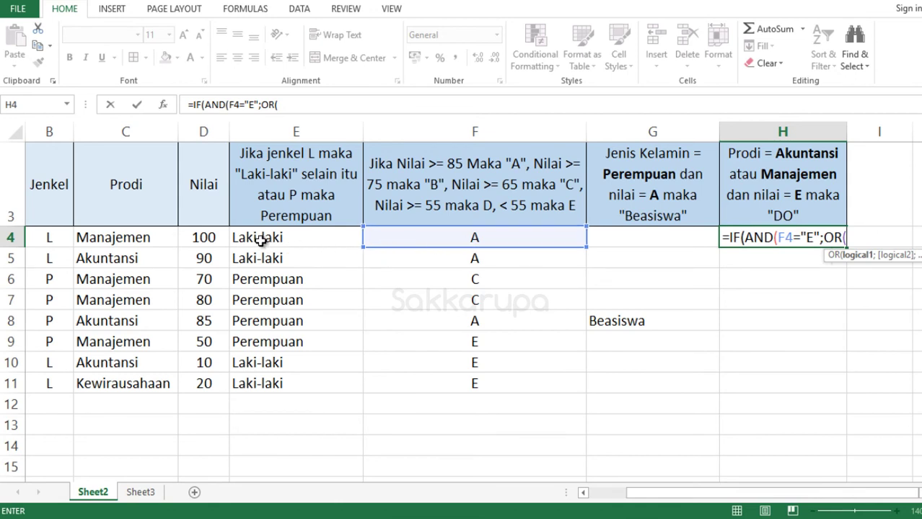
click(150, 240)
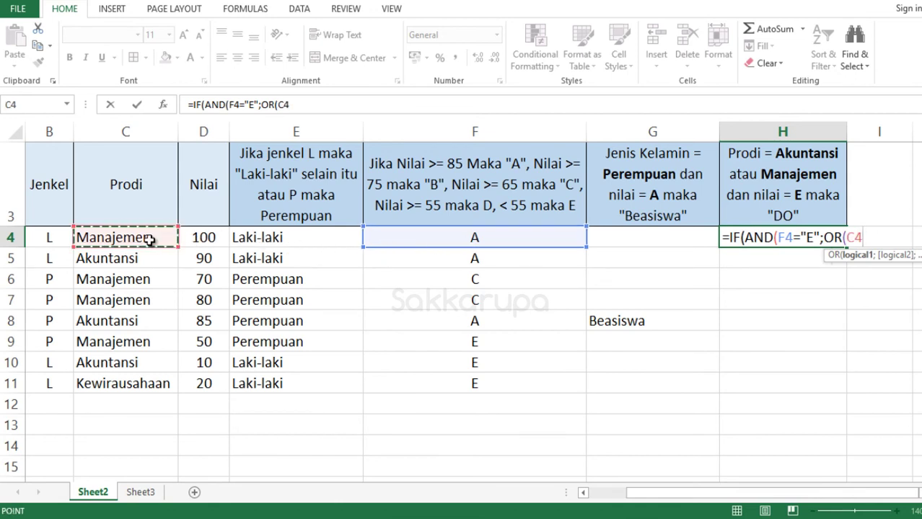
text(="A)
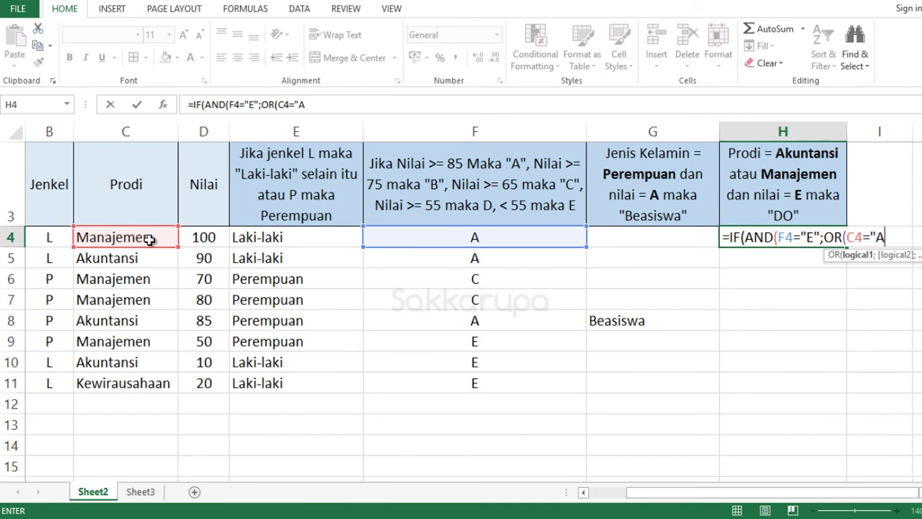
text(kuntansi")
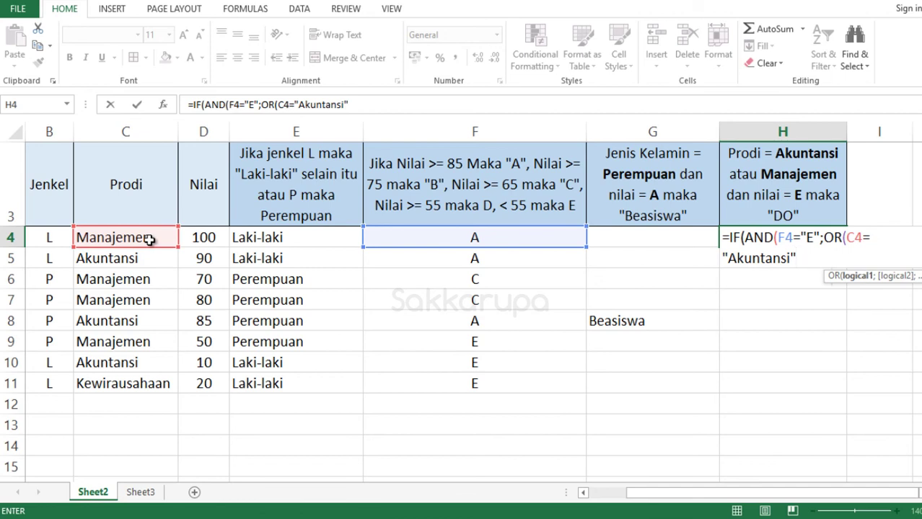
text(;)
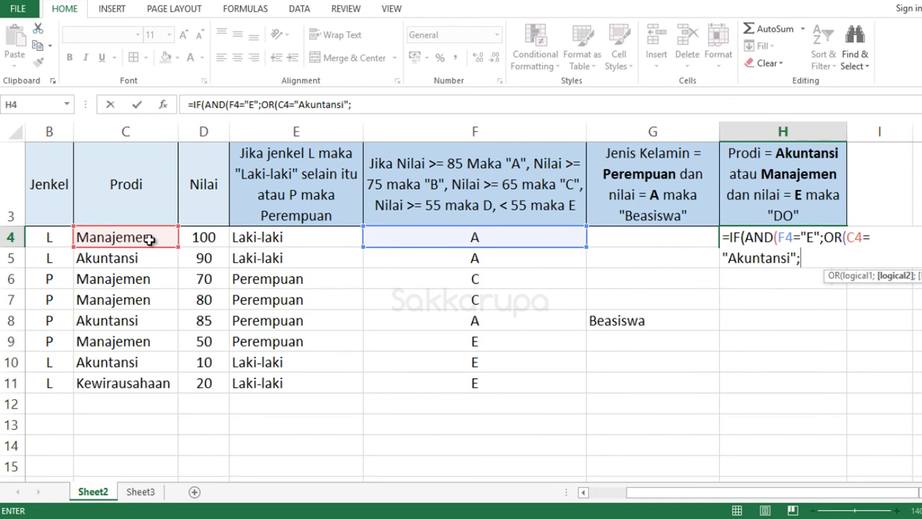
click(127, 238)
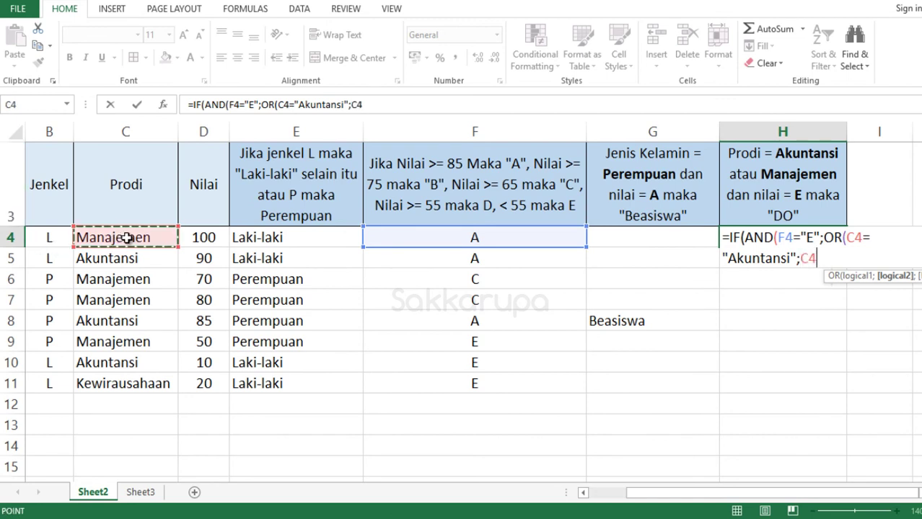
text(="Manajem)
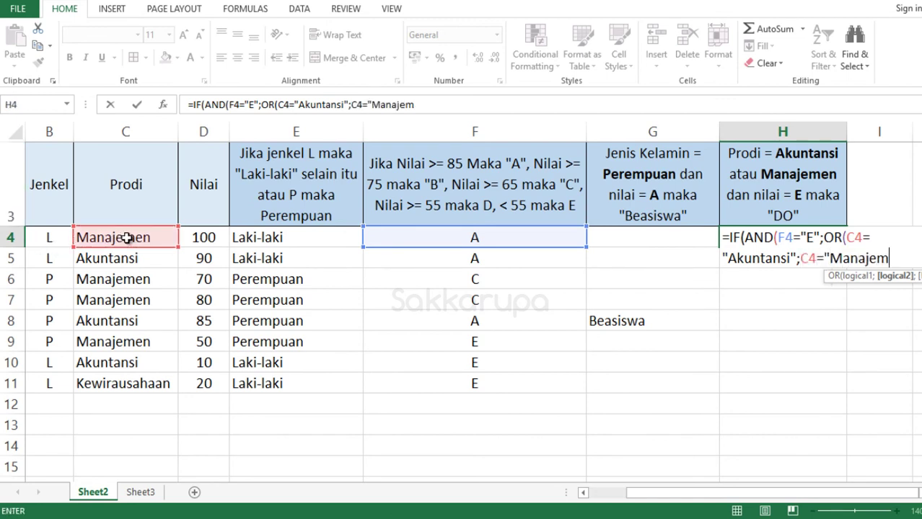
text(en")))
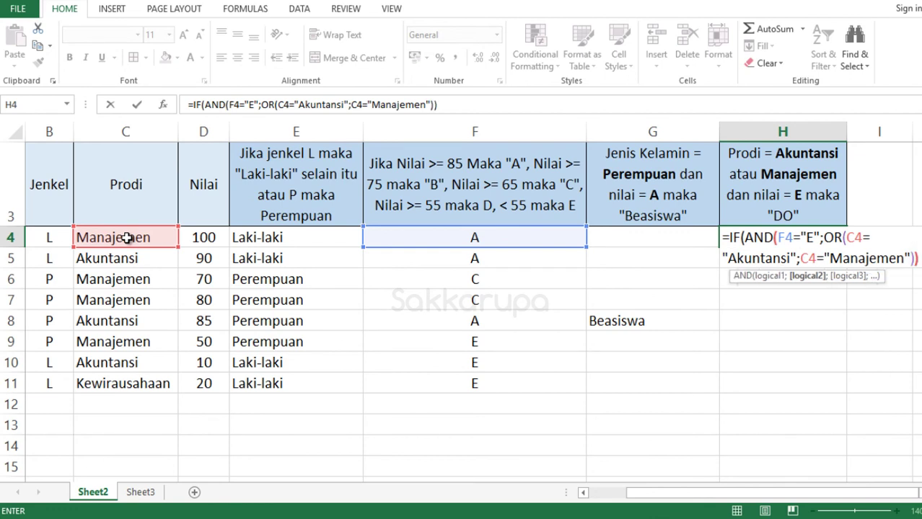
text(;)
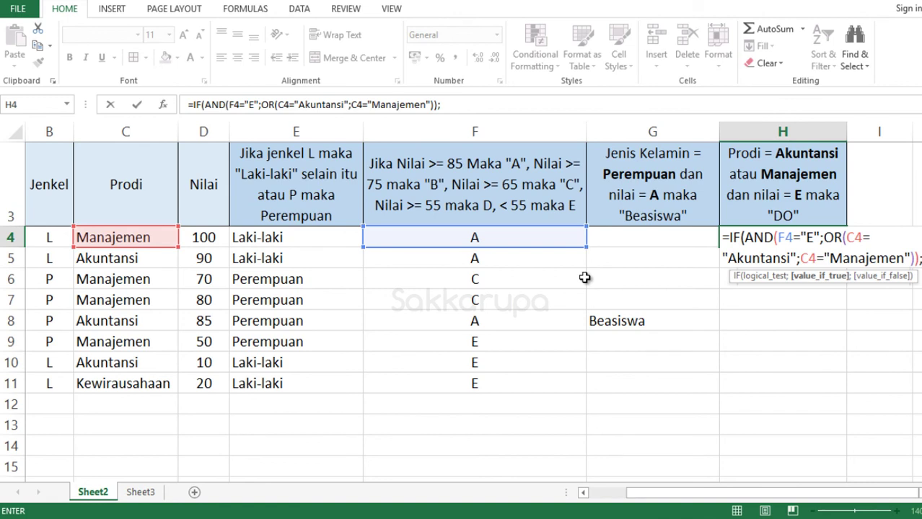
text(DO"l)
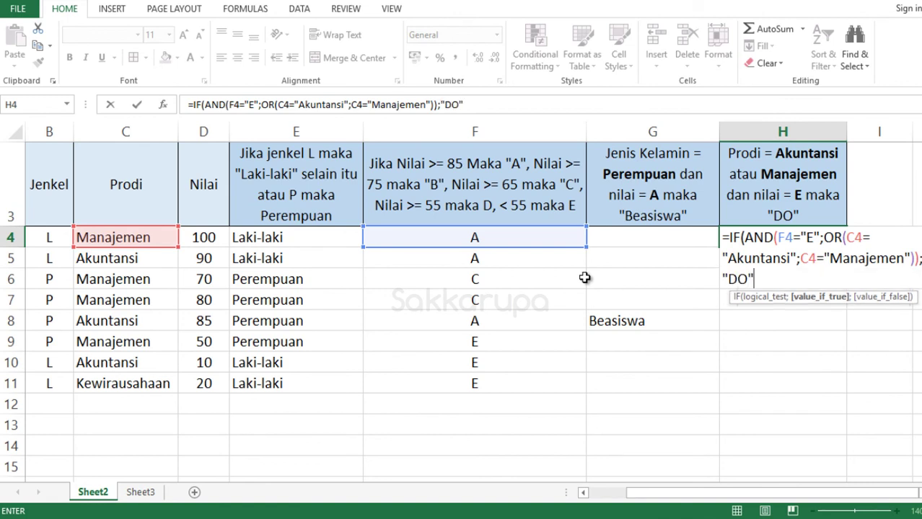
text(;)
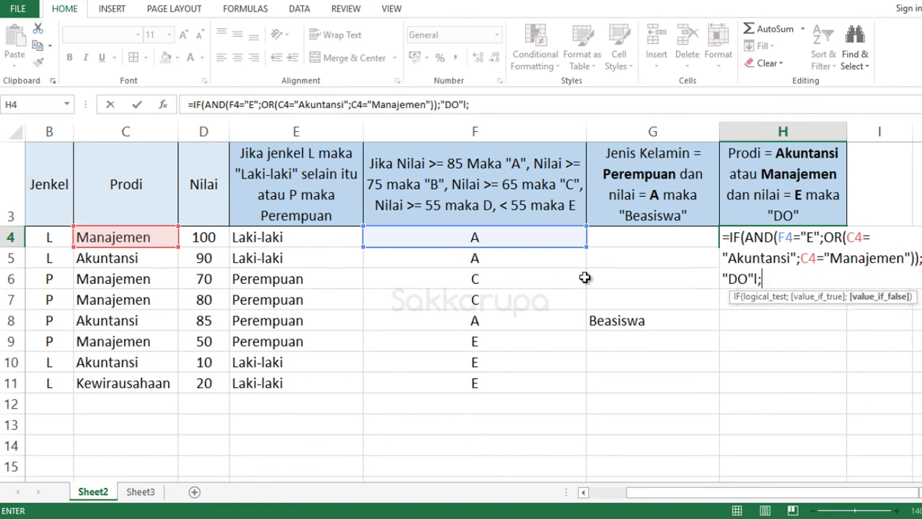
key(BackSpace)
text(;)
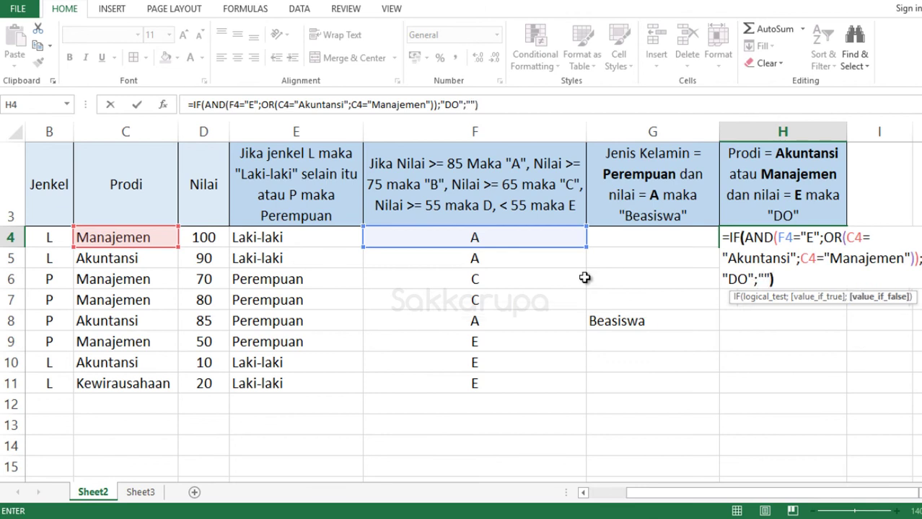
key(Return)
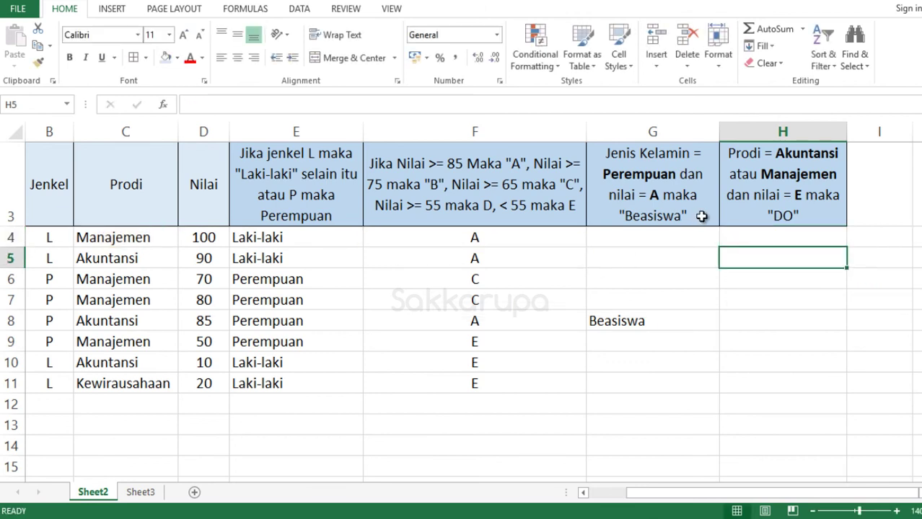
- Fill H4's DO formula down to H11 and highlight row 10's Akuntansi and score values
click(766, 231)
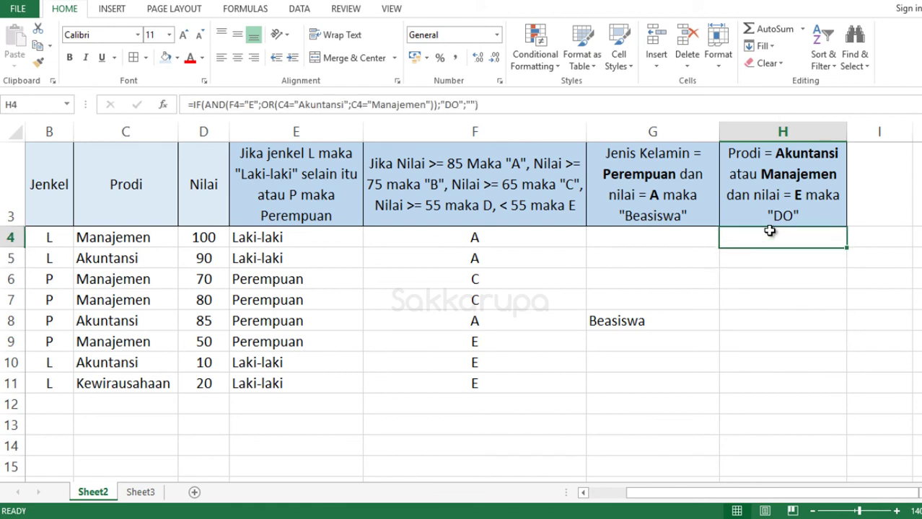
double_click(846, 246)
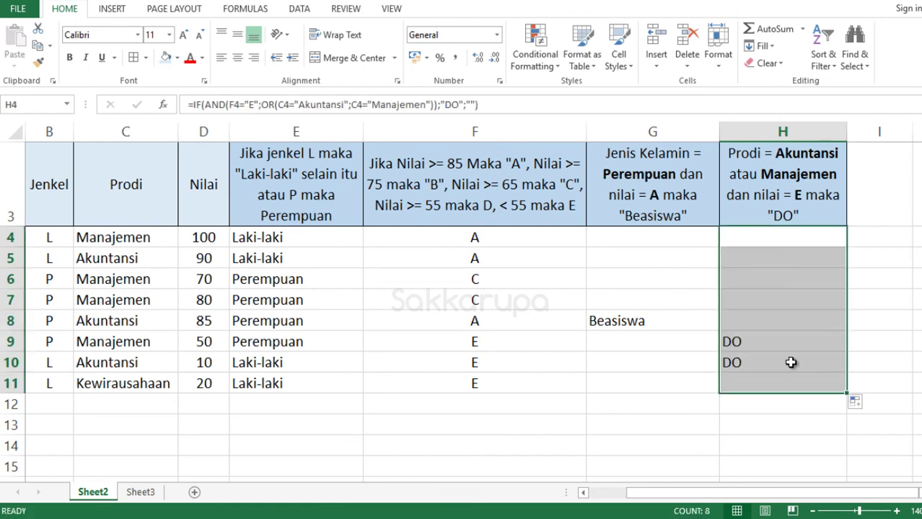
drag(791, 363, 112, 343)
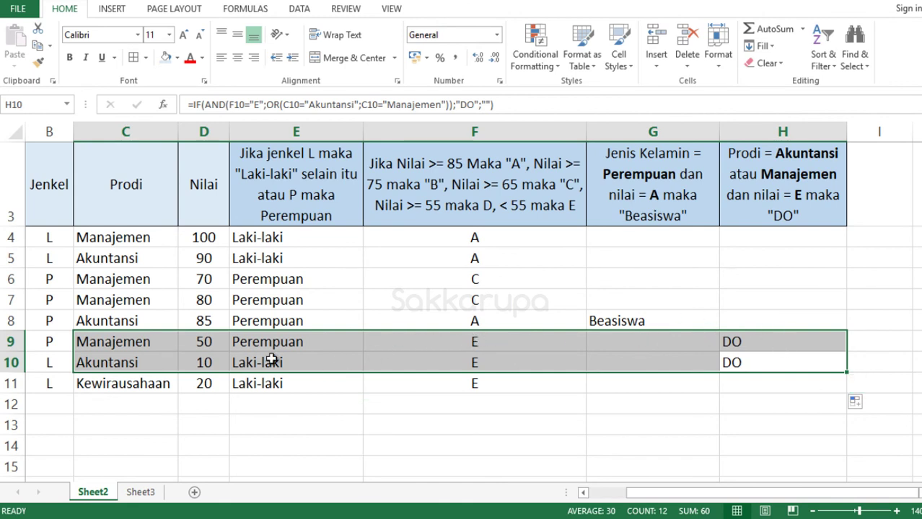
mouse_move(106, 364)
mouse_down()
mouse_move(461, 371)
mouse_move(483, 362)
mouse_up()
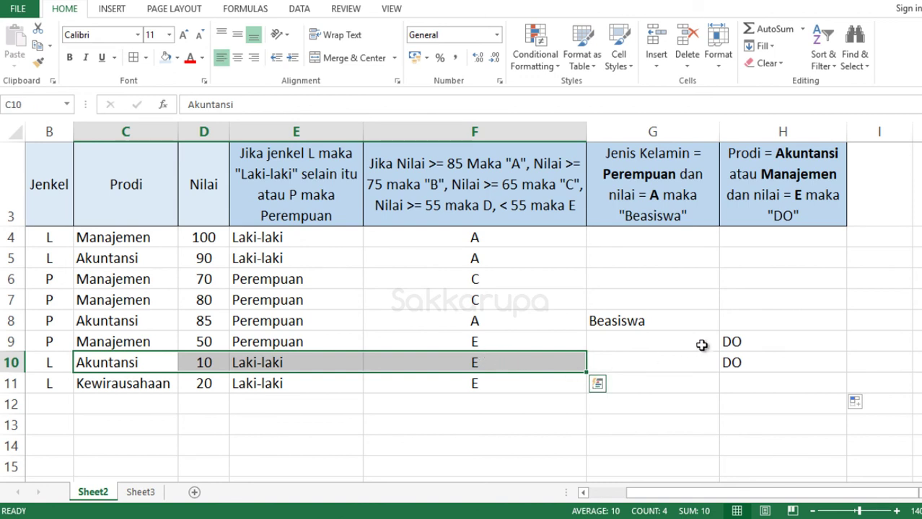
- Compare the DO formulas in H9 and H10, then move to an empty cell below the table
click(747, 362)
click(749, 345)
click(745, 363)
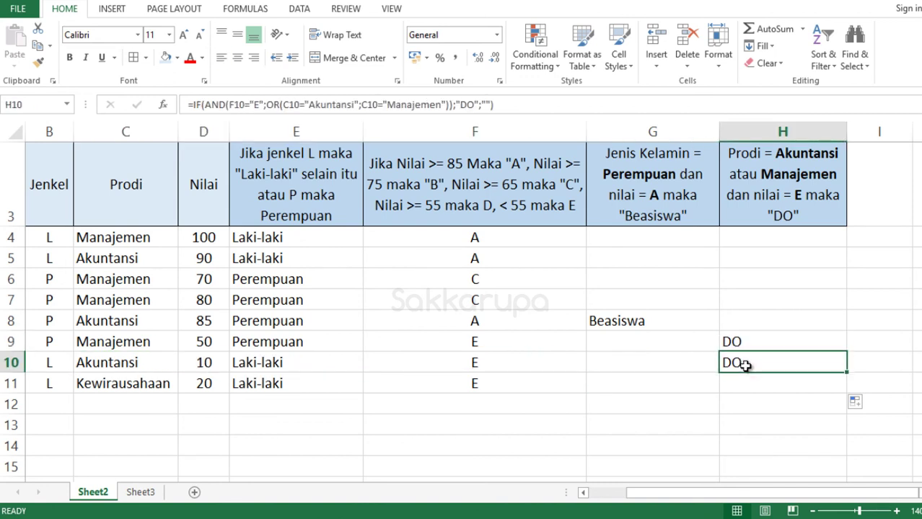
click(757, 348)
click(756, 363)
click(721, 401)
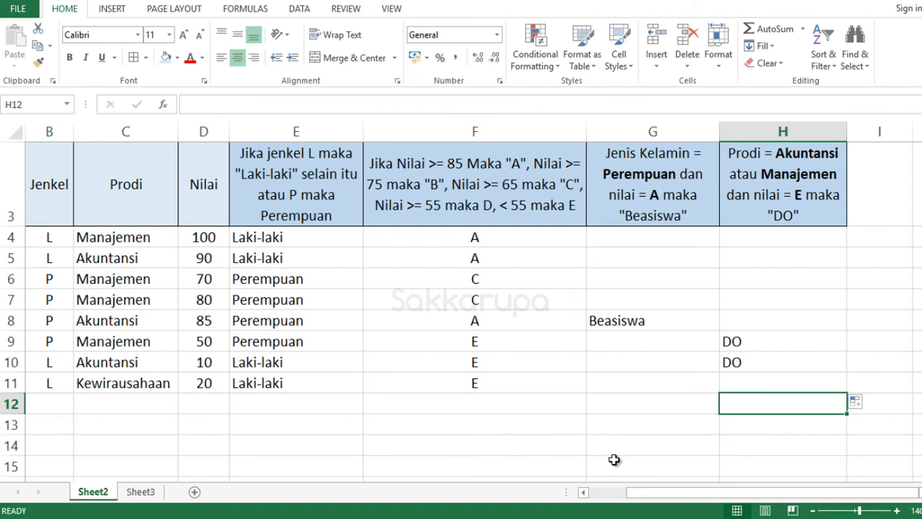